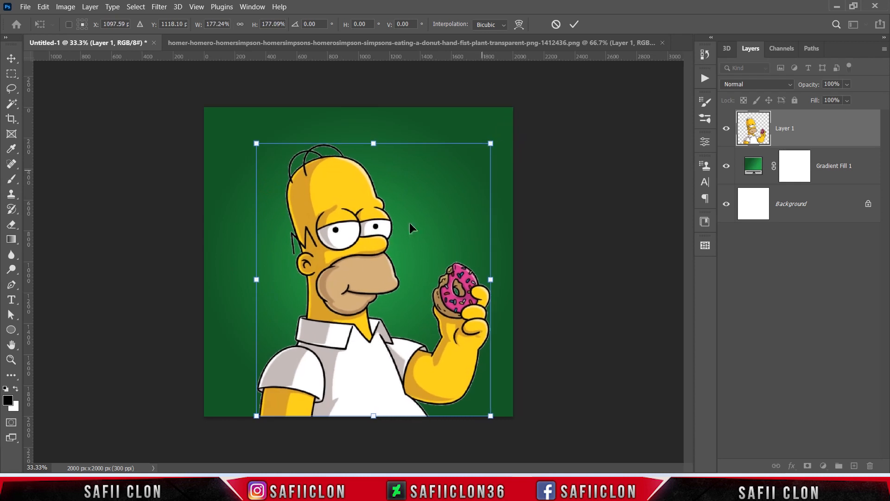
Step: Scale the character image on Layer 1 to 178.86% so it sits on the canvas's lower edge, and apply the transform
{"action": "left_click_drag", "start_coordinate": [259, 143], "coordinate": [257, 142]}
{"action": "left_click_drag", "start_coordinate": [359, 240], "coordinate": [357, 239]}
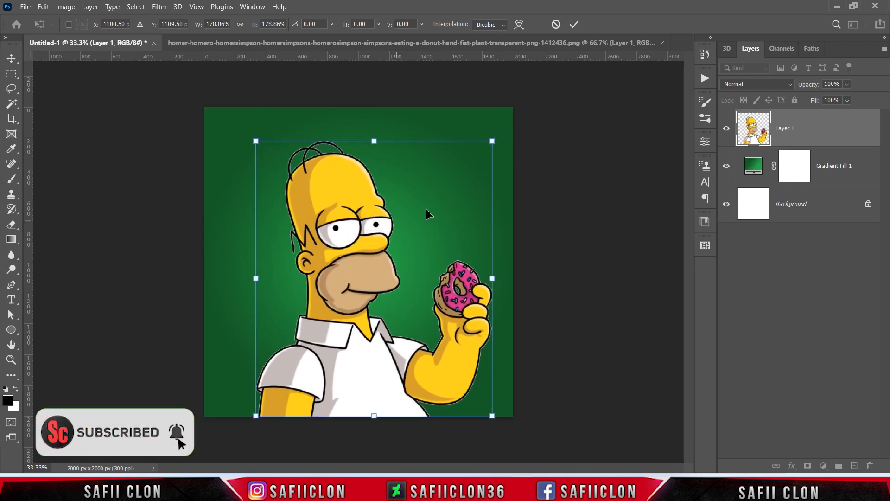
{"action": "left_click", "coordinate": [574, 24]}
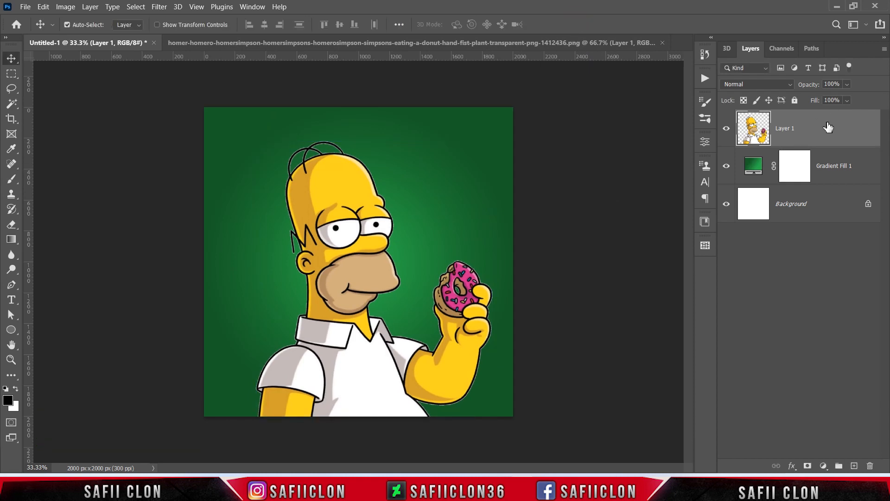
Step: Mask Layer 1 to the character's outline and refine the mask edge with a negative edge shift, slight contrast and some feather
{"action": "left_click", "coordinate": [753, 128], "text": "ctrl"}
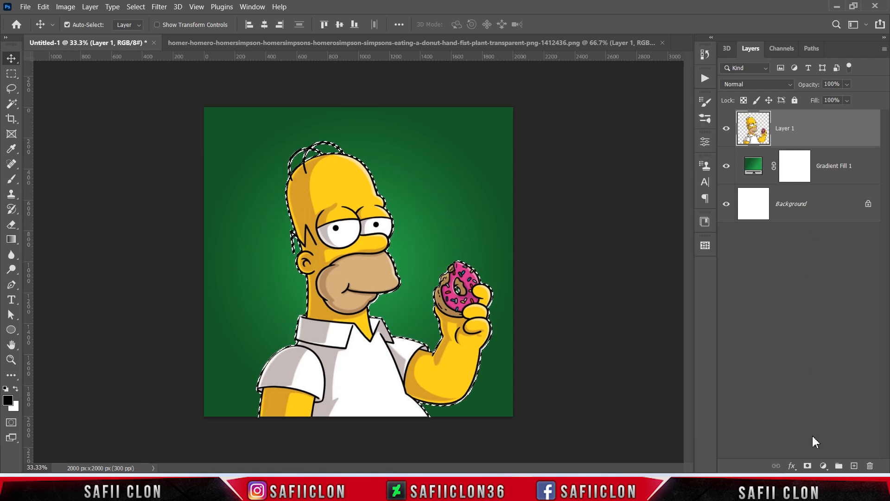
{"action": "left_click", "coordinate": [808, 466]}
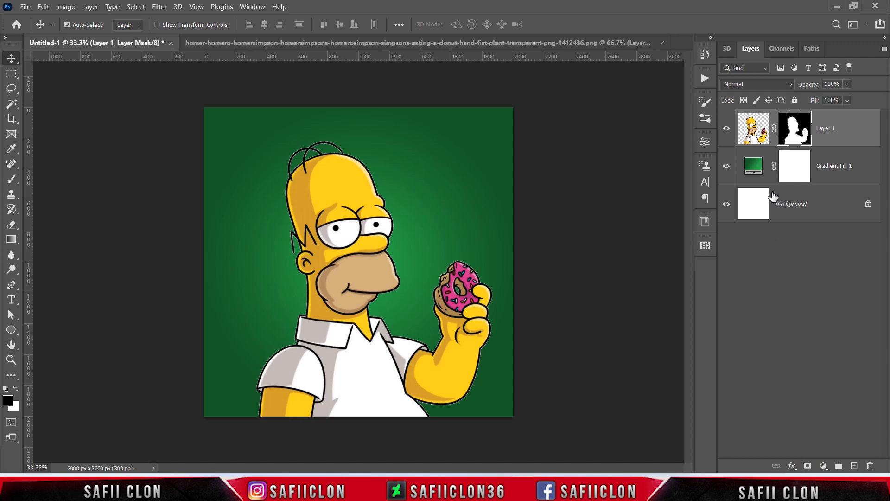
{"action": "right_click", "coordinate": [795, 126]}
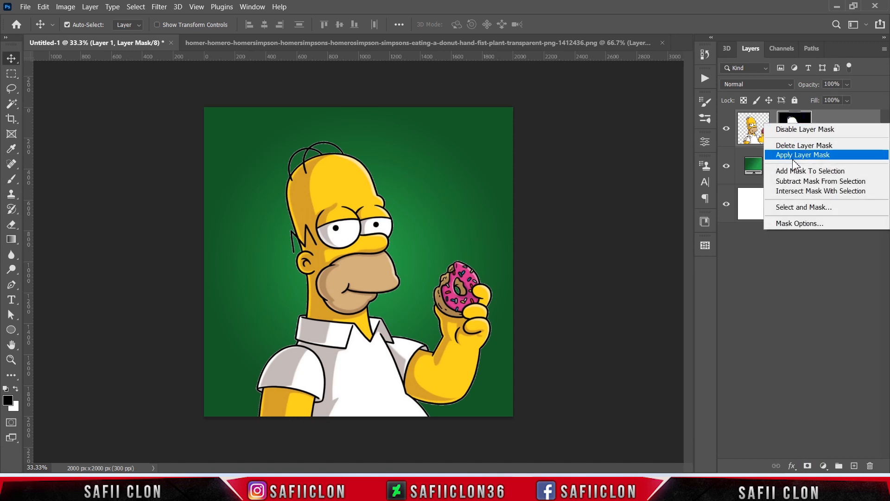
{"action": "left_click", "coordinate": [802, 207]}
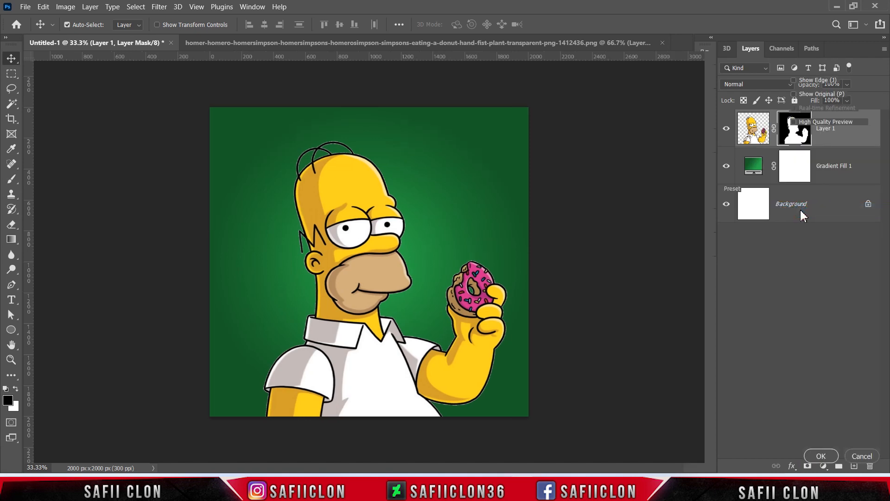
{"action": "left_click_drag", "start_coordinate": [886, 164], "coordinate": [888, 295]}
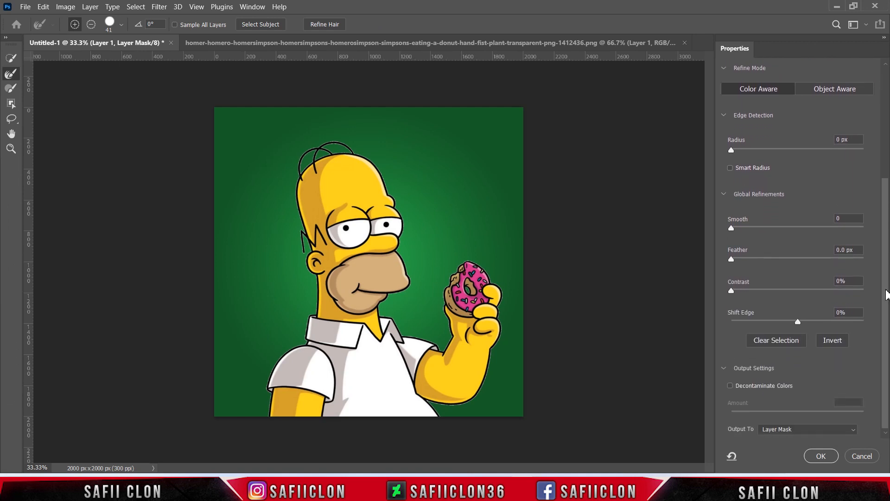
{"action": "left_click_drag", "start_coordinate": [798, 322], "coordinate": [771, 326]}
{"action": "mouse_move", "coordinate": [731, 290]}
{"action": "left_mouse_down"}
{"action": "mouse_move", "coordinate": [800, 290]}
{"action": "mouse_move", "coordinate": [731, 285]}
{"action": "mouse_move", "coordinate": [739, 289]}
{"action": "left_mouse_up"}
{"action": "left_click_drag", "start_coordinate": [731, 259], "coordinate": [757, 260]}
{"action": "left_click", "coordinate": [836, 455]}
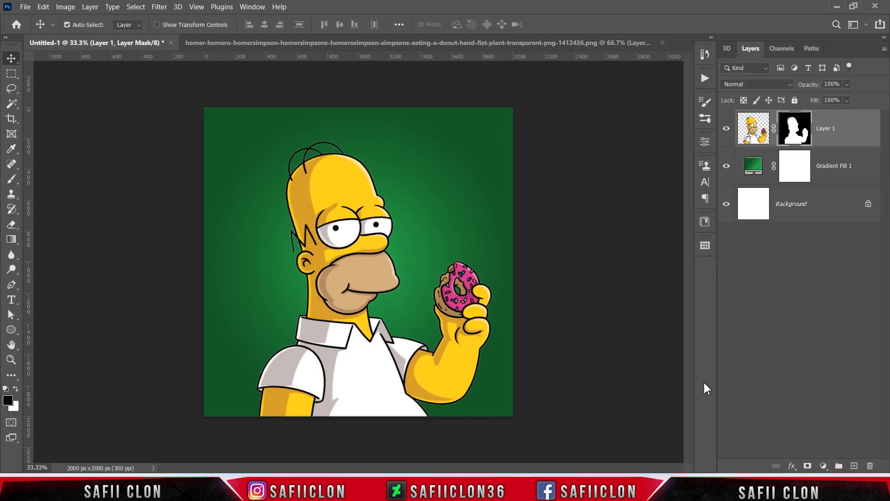
Step: Convert Layer 1 to a smart object and apply the Find Edges filter to it
{"action": "right_click", "coordinate": [849, 126]}
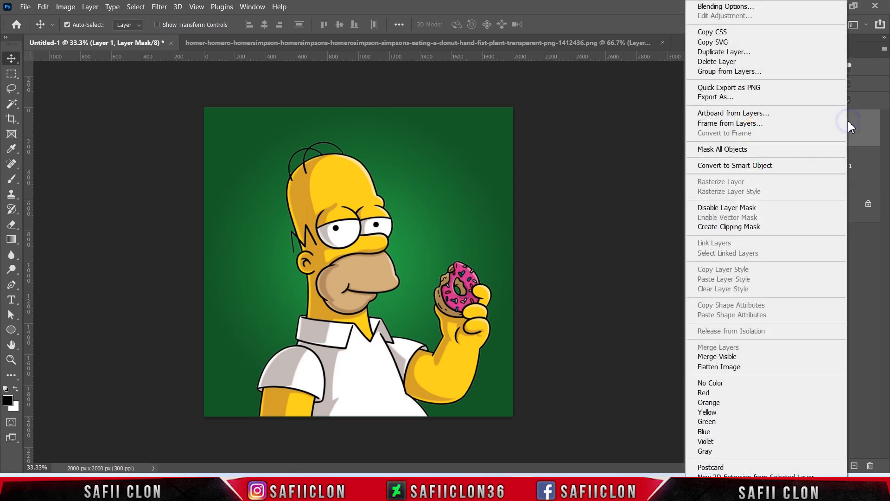
{"action": "left_click", "coordinate": [719, 167]}
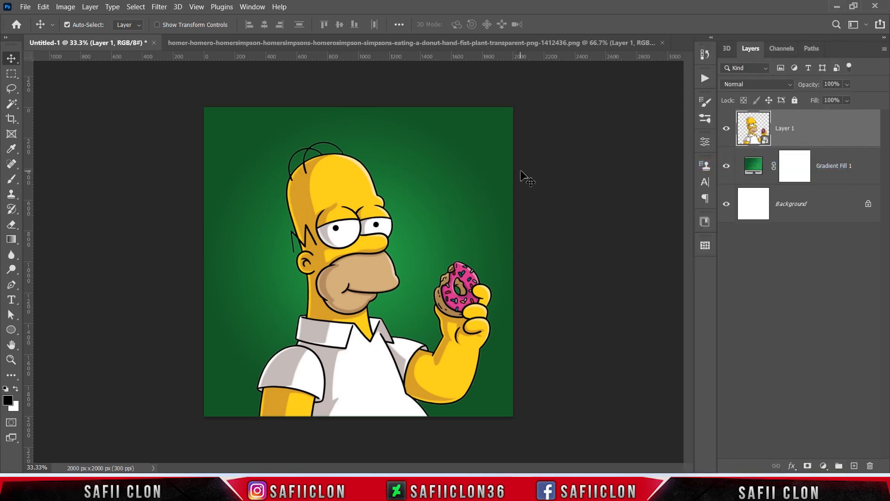
{"action": "left_click", "coordinate": [157, 8]}
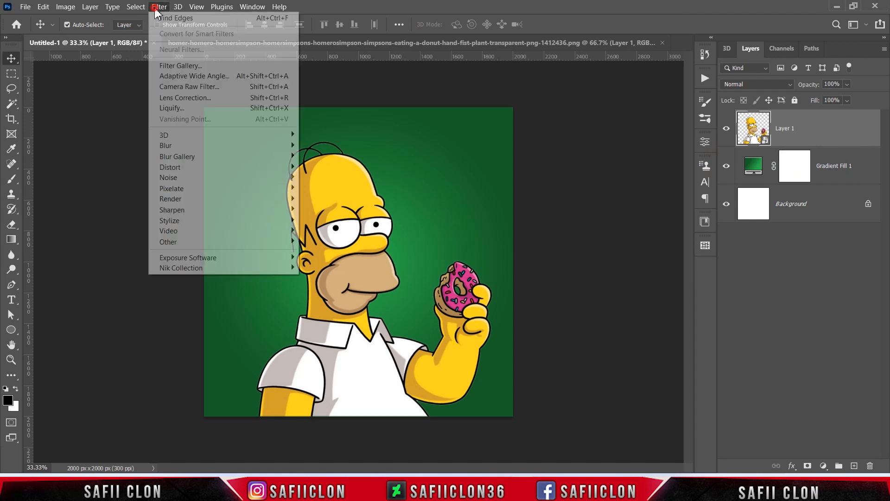
{"action": "mouse_move", "coordinate": [177, 221]}
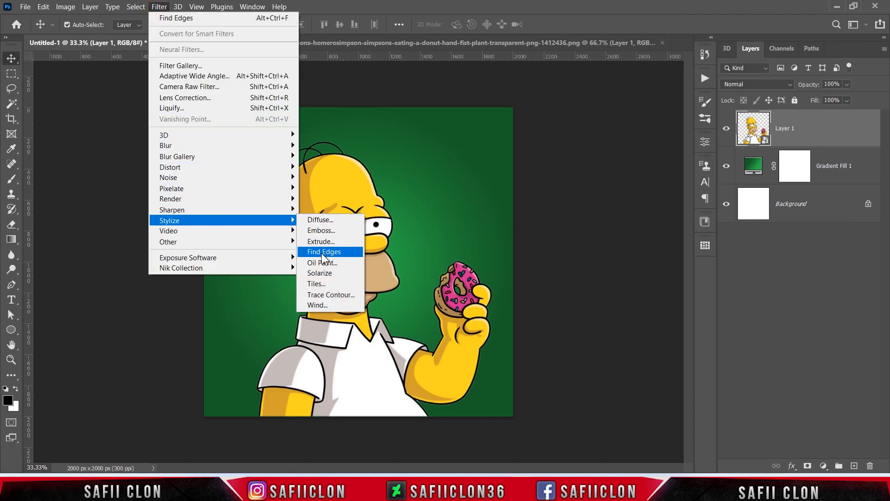
{"action": "left_click", "coordinate": [337, 255]}
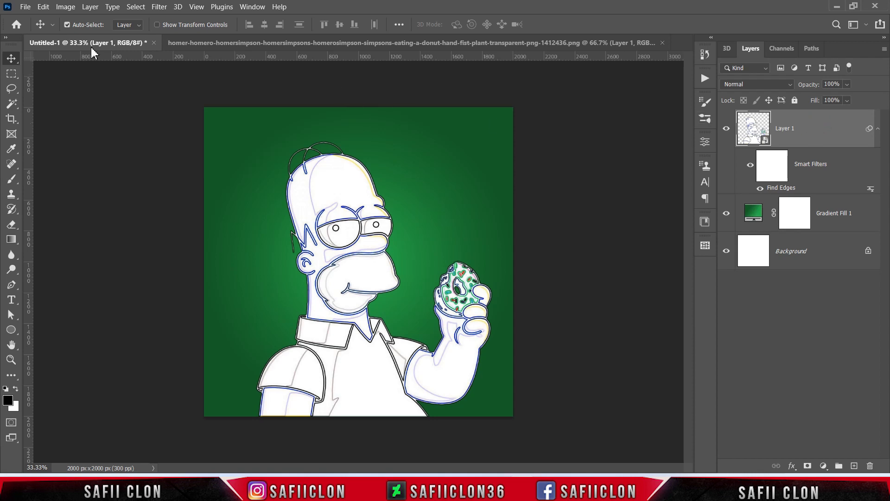
Step: Apply a Hue/Saturation adjustment to Layer 1 with the saturation at -100
{"action": "left_click", "coordinate": [63, 9]}
{"action": "mouse_move", "coordinate": [84, 33]}
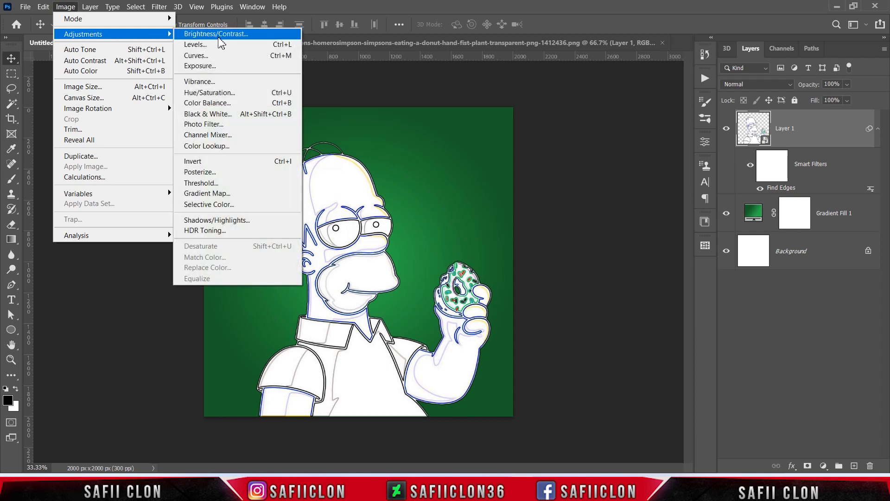
{"action": "left_click", "coordinate": [234, 97]}
{"action": "left_click_drag", "start_coordinate": [447, 88], "coordinate": [643, 121]}
{"action": "left_click_drag", "start_coordinate": [604, 222], "coordinate": [547, 226]}
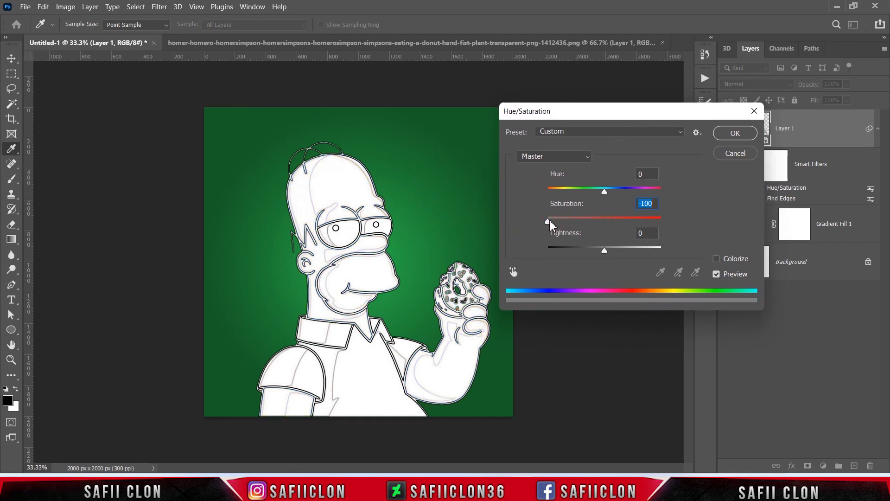
{"action": "left_click", "coordinate": [735, 133]}
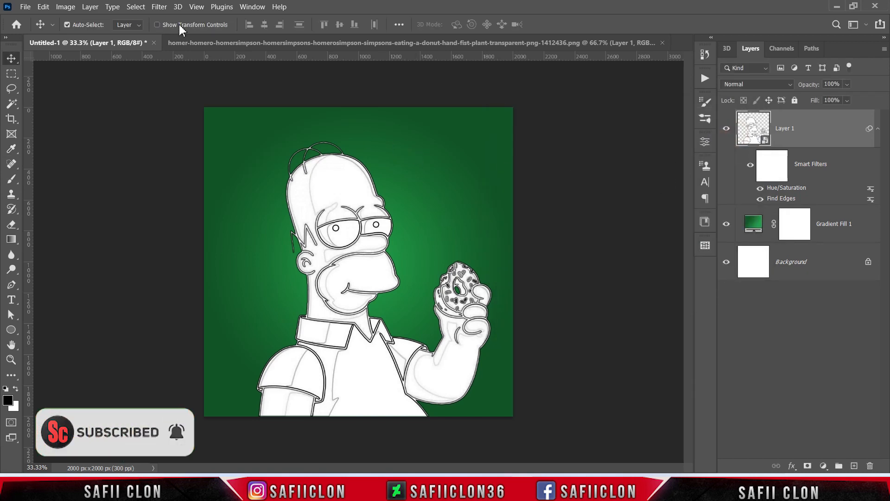
Step: Select the highlights of the drawing by Color Range, with fuzziness 26% and range 198
{"action": "left_click", "coordinate": [137, 8]}
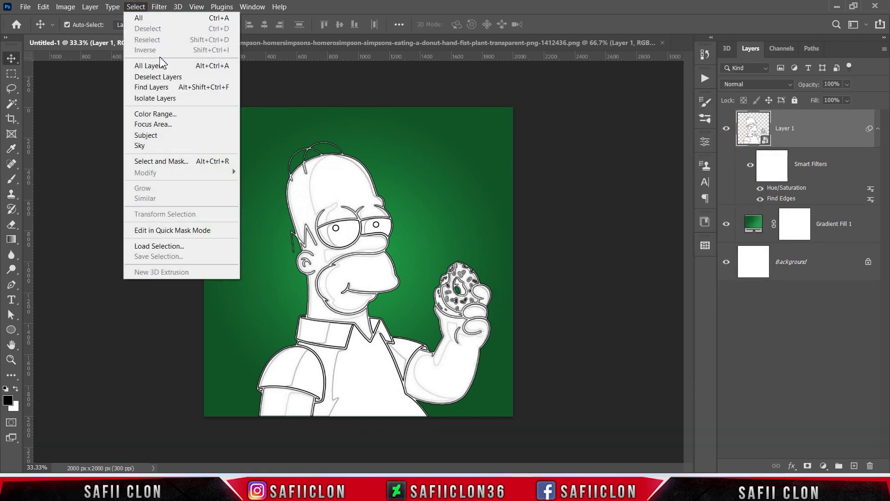
{"action": "left_click", "coordinate": [171, 116]}
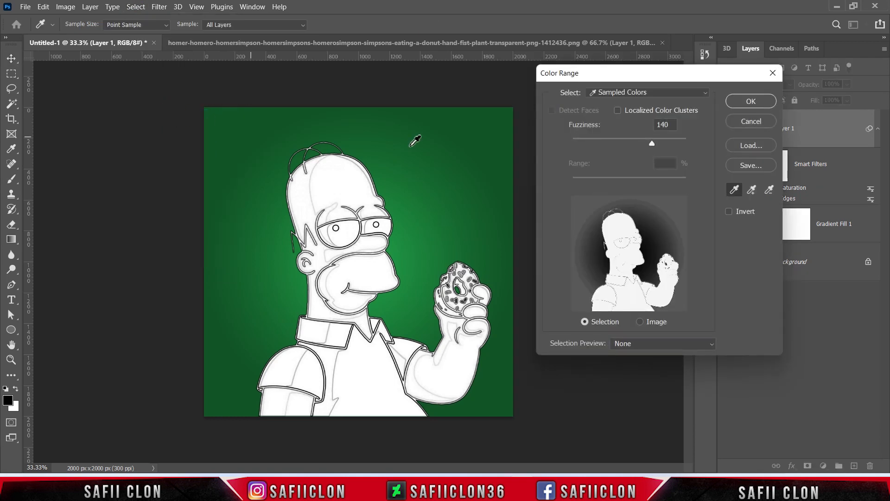
{"action": "left_click", "coordinate": [660, 92]}
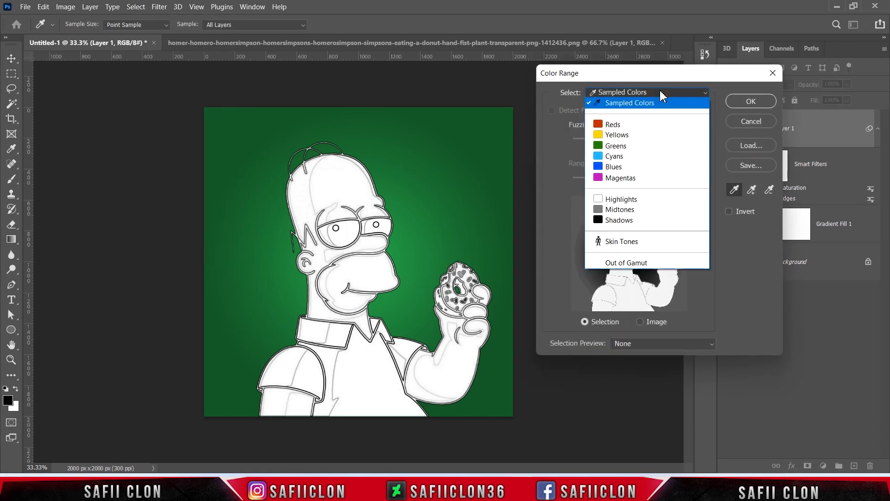
{"action": "left_click", "coordinate": [623, 198]}
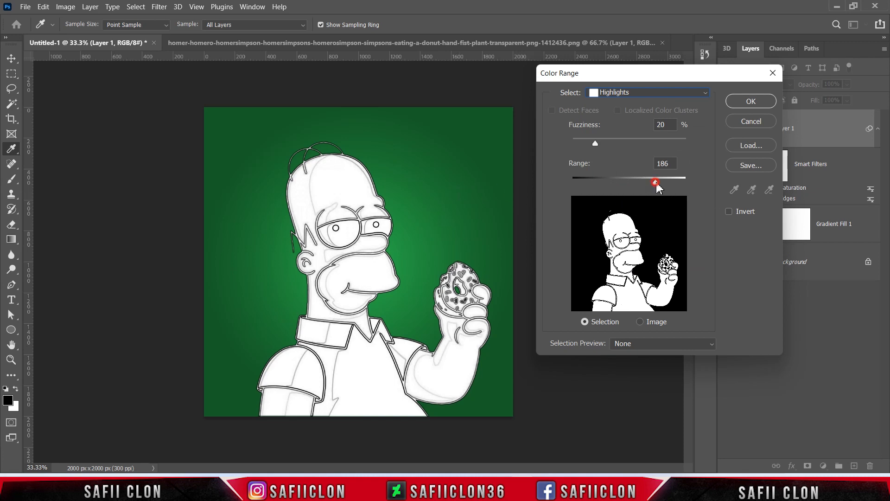
{"action": "left_click_drag", "start_coordinate": [594, 143], "coordinate": [687, 142]}
{"action": "left_click_drag", "start_coordinate": [610, 146], "coordinate": [589, 146]}
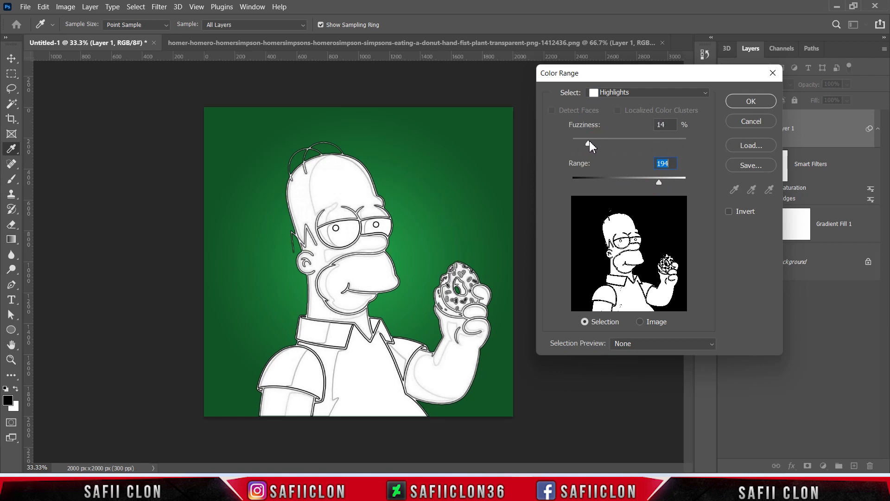
{"action": "left_click", "coordinate": [601, 143]}
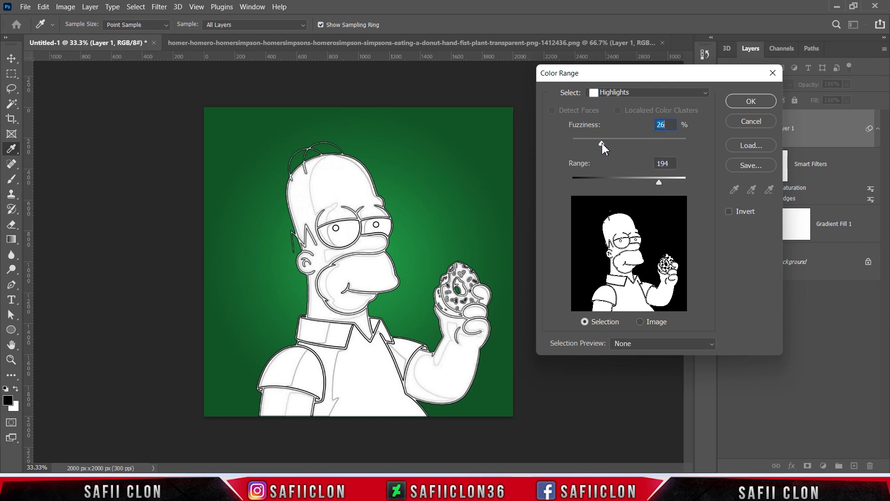
{"action": "left_click_drag", "start_coordinate": [602, 144], "coordinate": [602, 141]}
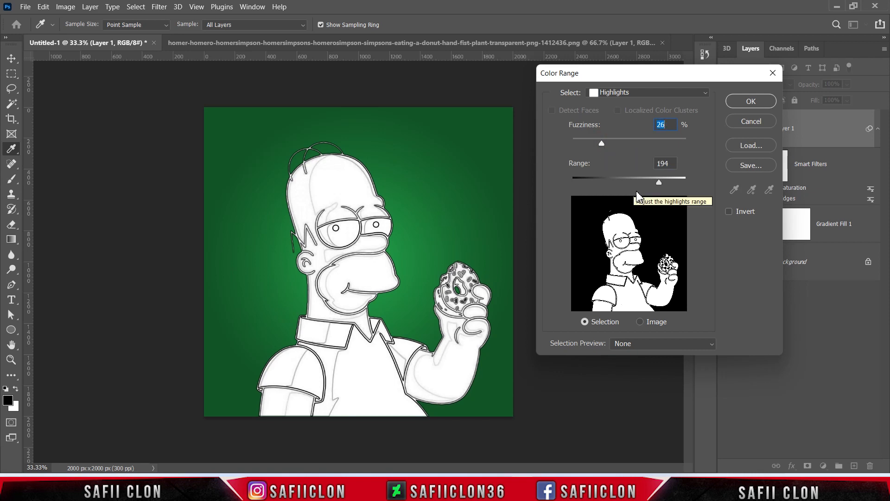
{"action": "left_click", "coordinate": [660, 181]}
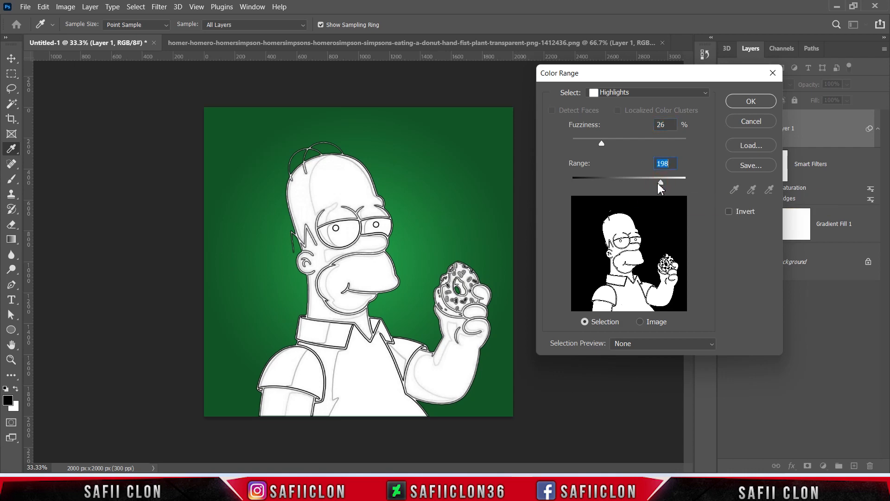
{"action": "left_click", "coordinate": [748, 102]}
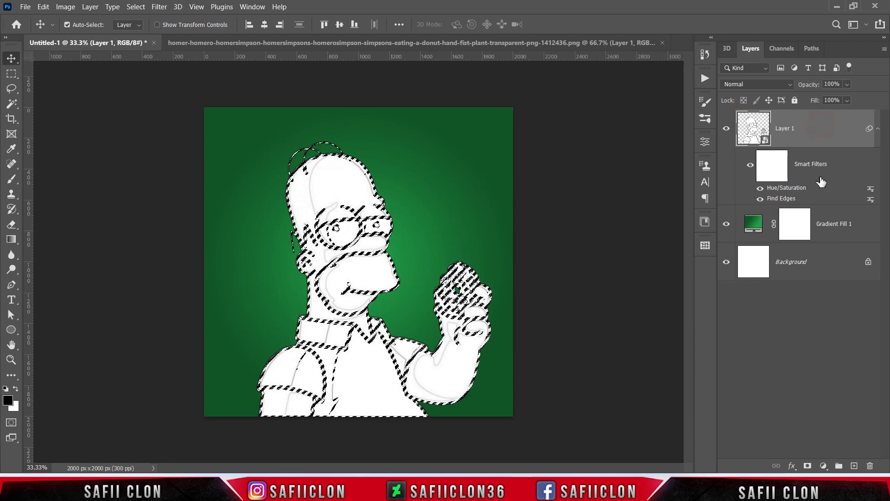
Step: Add a layer mask to Layer 1 from the highlights selection and invert it to keep only the outlines
{"action": "left_click", "coordinate": [807, 466]}
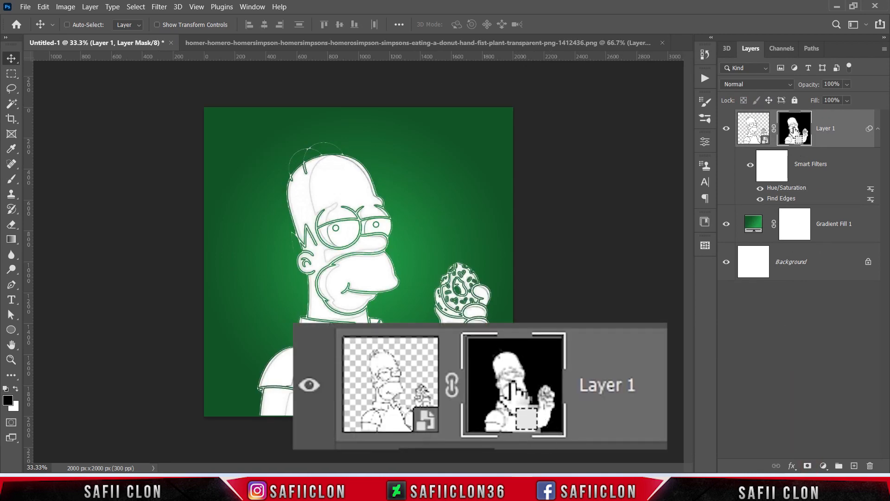
{"action": "key", "text": "ctrl+i"}
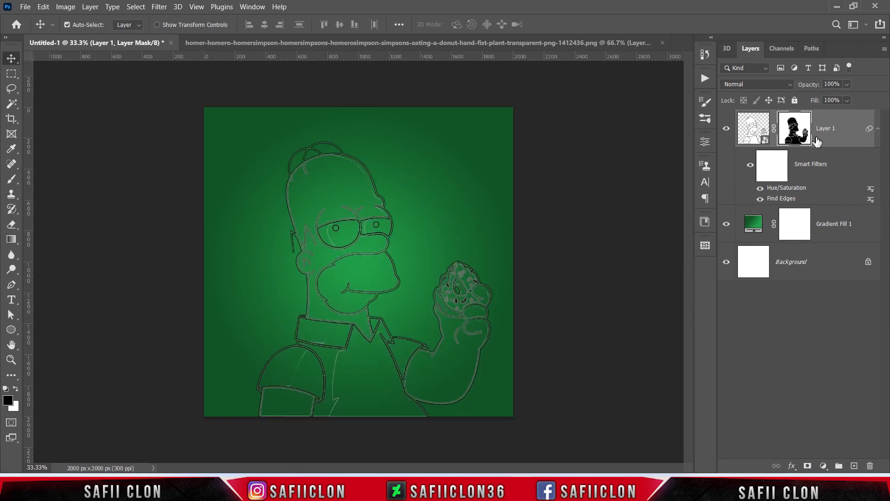
Step: Add an Outer Glow layer style to Layer 1 with the Lighter Color blend mode and 100% opacity
{"action": "left_click", "coordinate": [847, 130]}
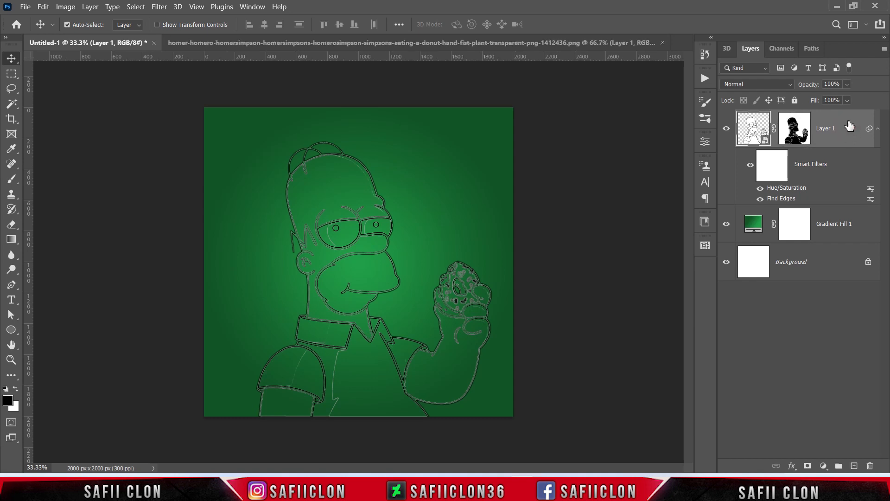
{"action": "right_click", "coordinate": [849, 125]}
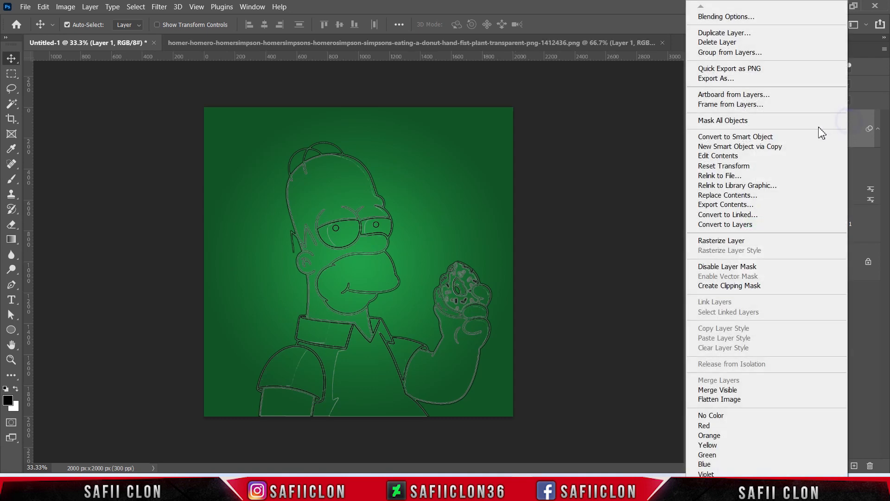
{"action": "left_click", "coordinate": [699, 18]}
{"action": "left_click_drag", "start_coordinate": [539, 113], "coordinate": [623, 133]}
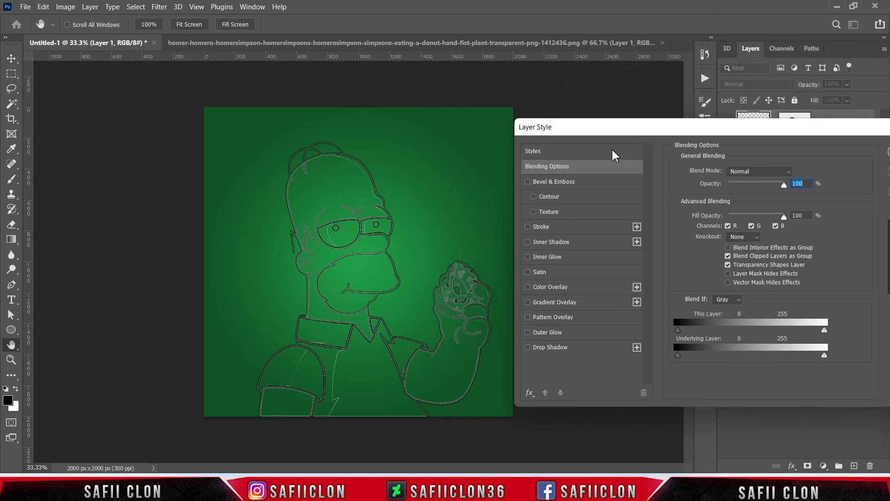
{"action": "left_click", "coordinate": [547, 332]}
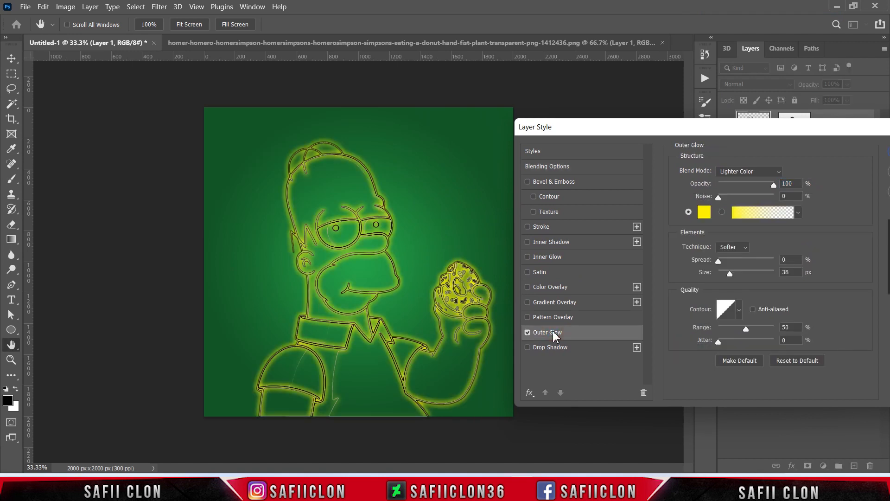
{"action": "left_click", "coordinate": [763, 174]}
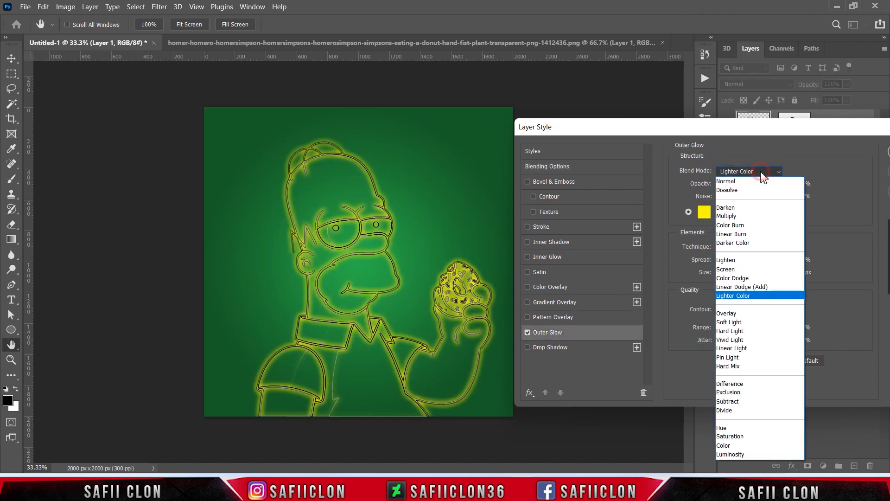
{"action": "left_click", "coordinate": [738, 296]}
{"action": "left_click", "coordinate": [774, 185]}
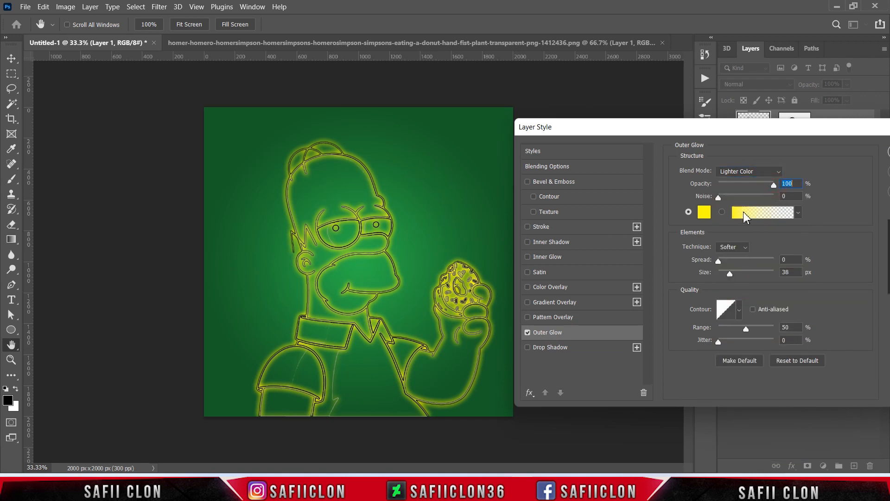
Step: Set the outer glow color to yellow, hex fffc00
{"action": "left_click", "coordinate": [704, 213]}
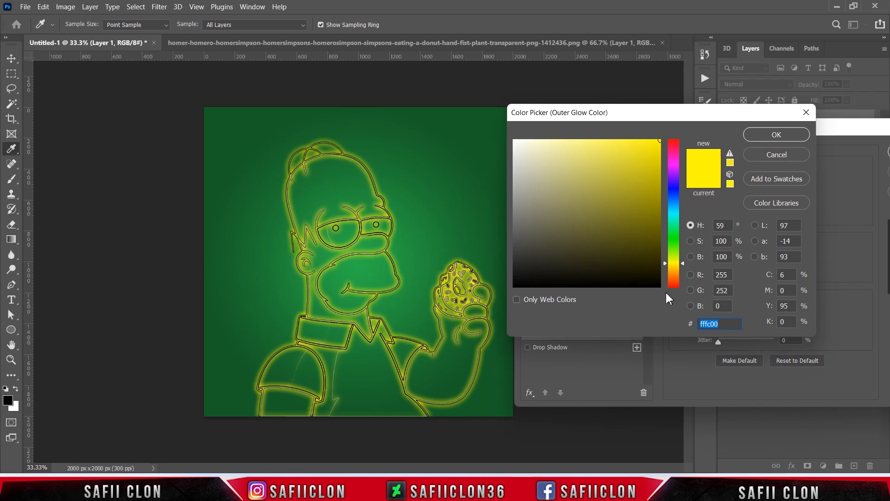
{"action": "left_click", "coordinate": [677, 263]}
{"action": "left_click", "coordinate": [727, 324]}
{"action": "left_click", "coordinate": [765, 135]}
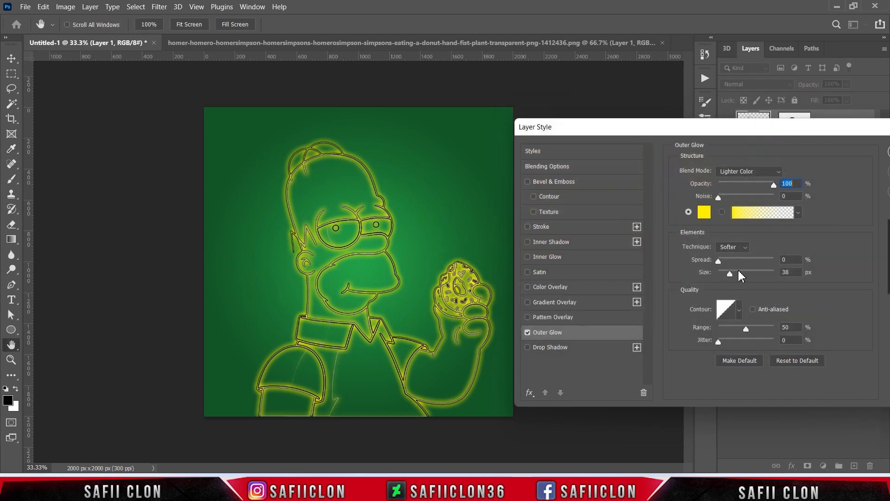
Step: Increase the outer glow size slightly and add a Stroke effect with Inside position, Normal blend mode and 100% opacity
{"action": "mouse_move", "coordinate": [729, 273]}
{"action": "left_mouse_down"}
{"action": "mouse_move", "coordinate": [748, 275]}
{"action": "mouse_move", "coordinate": [732, 281]}
{"action": "left_mouse_up"}
{"action": "left_click", "coordinate": [542, 227]}
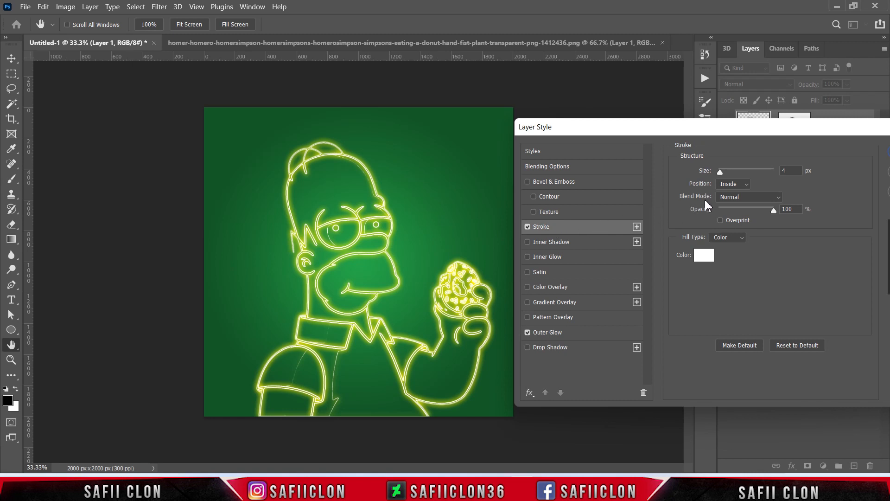
{"action": "left_click", "coordinate": [732, 183]}
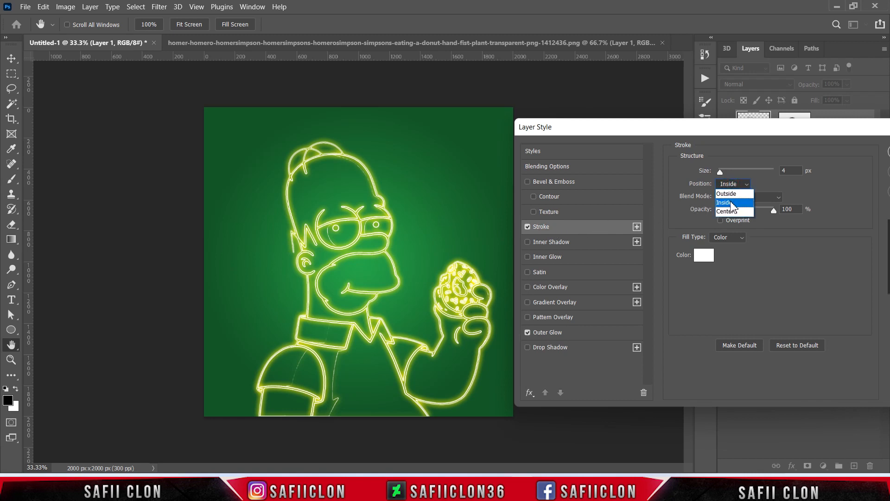
{"action": "left_click", "coordinate": [730, 202]}
{"action": "left_click", "coordinate": [728, 197]}
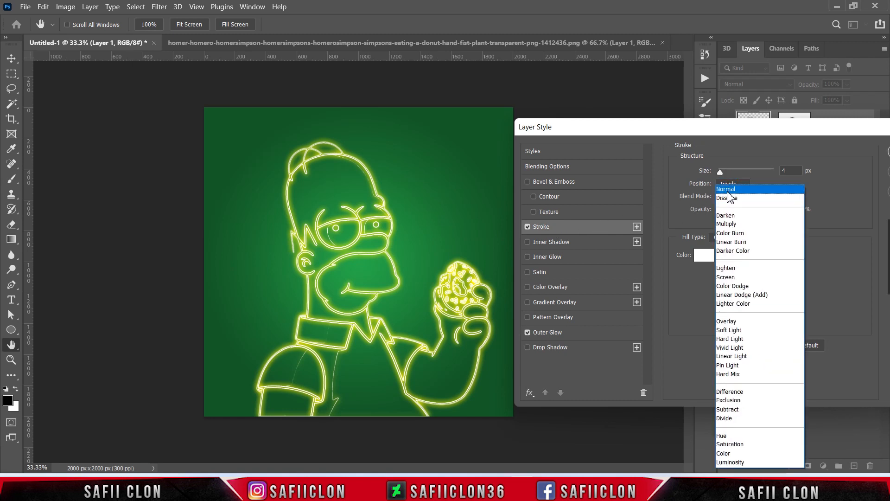
{"action": "left_click", "coordinate": [727, 195]}
{"action": "left_click", "coordinate": [773, 211]}
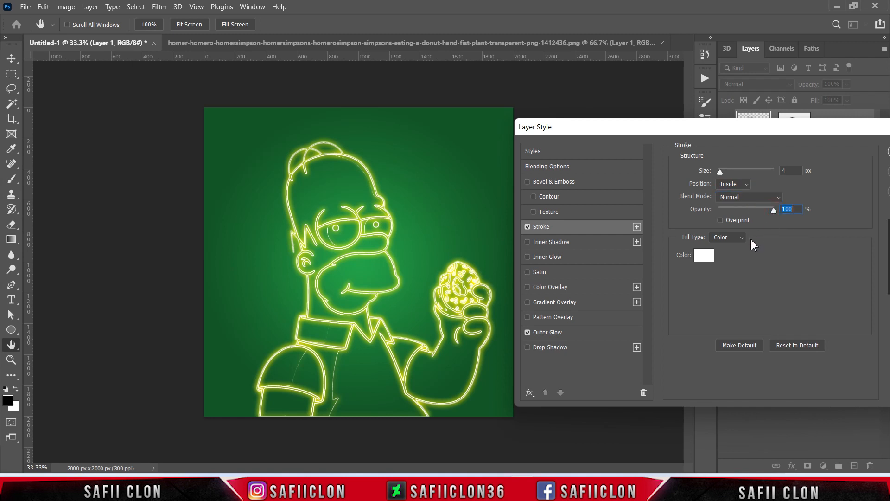
Step: Fill the stroke with solid white, hex ffffff, and fine-tune the stroke size
{"action": "left_click", "coordinate": [728, 237]}
{"action": "left_click", "coordinate": [717, 247]}
{"action": "left_click", "coordinate": [702, 256]}
{"action": "left_click", "coordinate": [554, 177]}
{"action": "left_click_drag", "start_coordinate": [535, 162], "coordinate": [512, 138]}
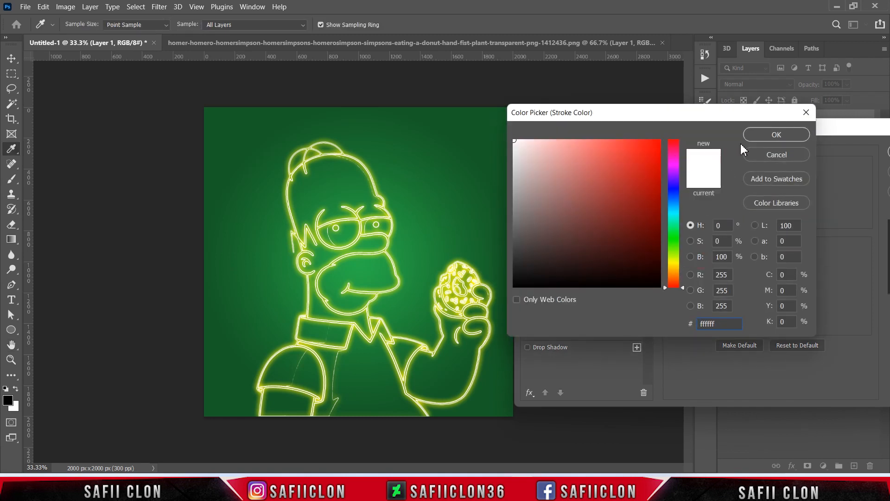
{"action": "left_click", "coordinate": [775, 135]}
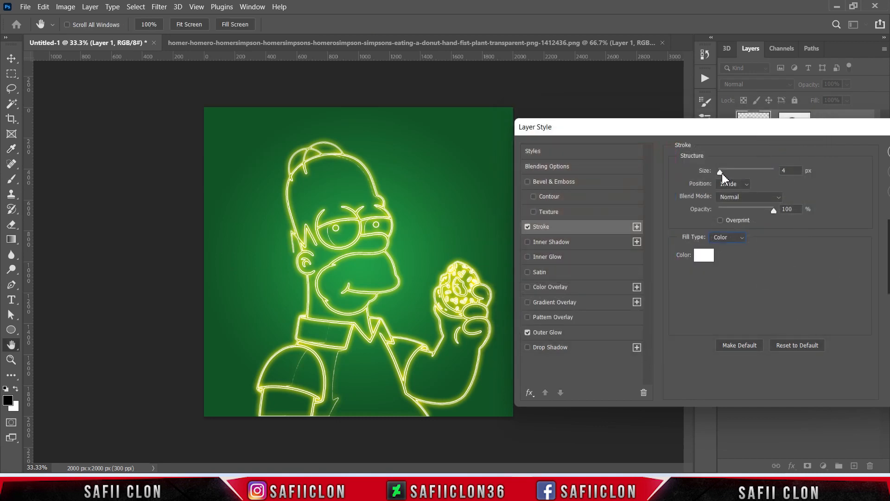
{"action": "mouse_move", "coordinate": [722, 175]}
{"action": "left_mouse_down"}
{"action": "mouse_move", "coordinate": [763, 176]}
{"action": "mouse_move", "coordinate": [720, 174]}
{"action": "left_mouse_up"}
Step: Add a Drop Shadow effect with Multiply blend mode and black, hex 000000, as the shadow color
{"action": "left_click", "coordinate": [551, 349]}
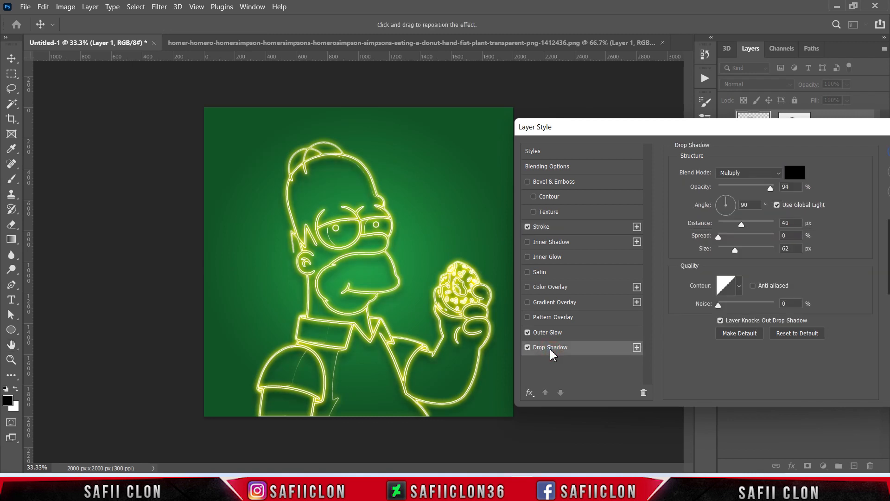
{"action": "left_click", "coordinate": [757, 176]}
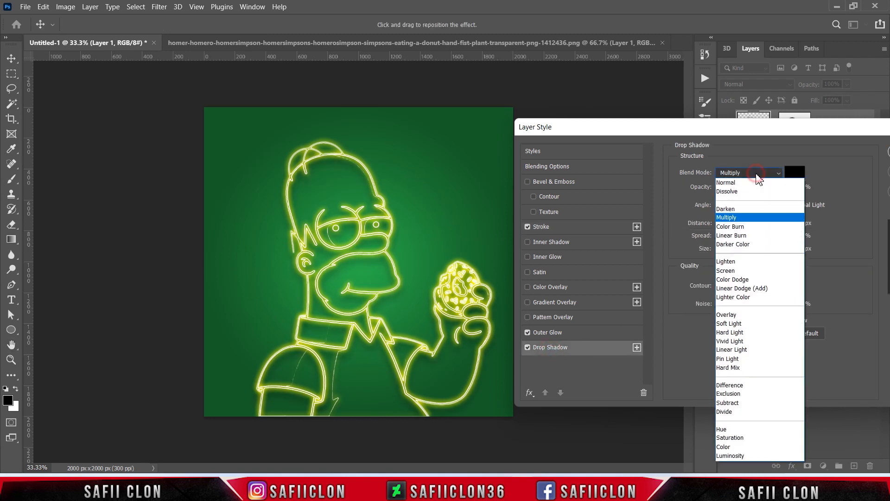
{"action": "left_click", "coordinate": [733, 218]}
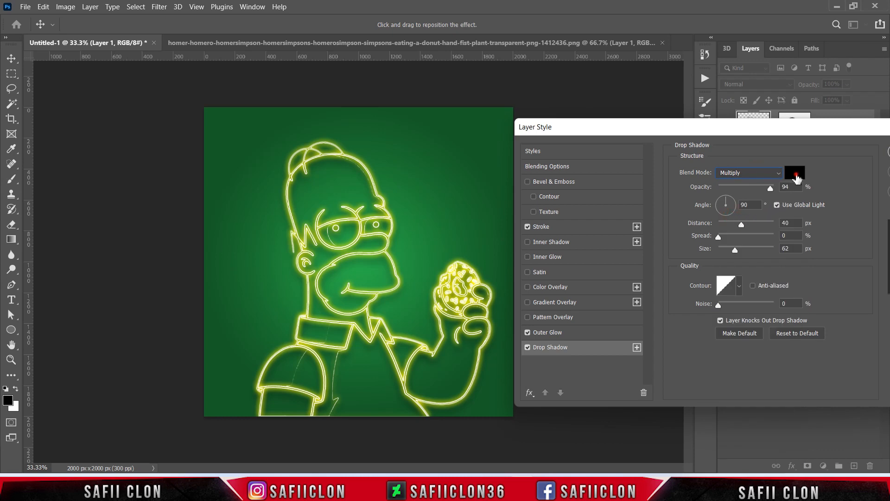
{"action": "left_click", "coordinate": [796, 178]}
{"action": "left_click_drag", "start_coordinate": [603, 214], "coordinate": [502, 284]}
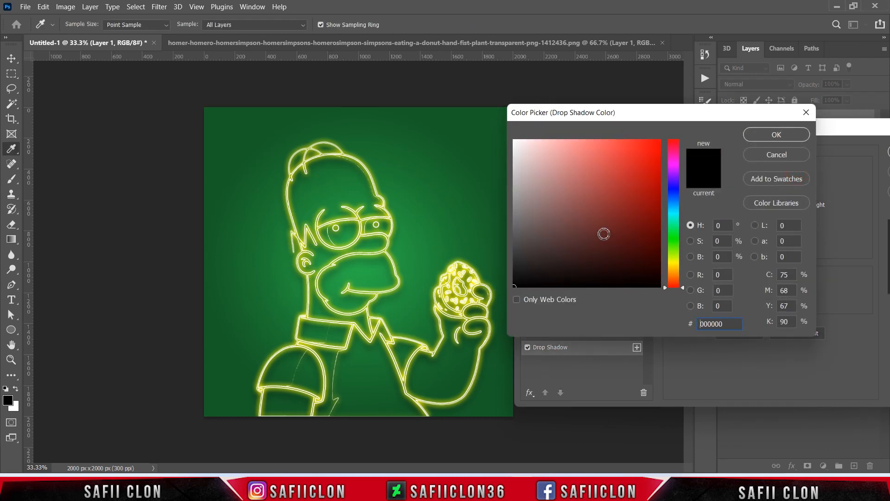
{"action": "left_click", "coordinate": [760, 135]}
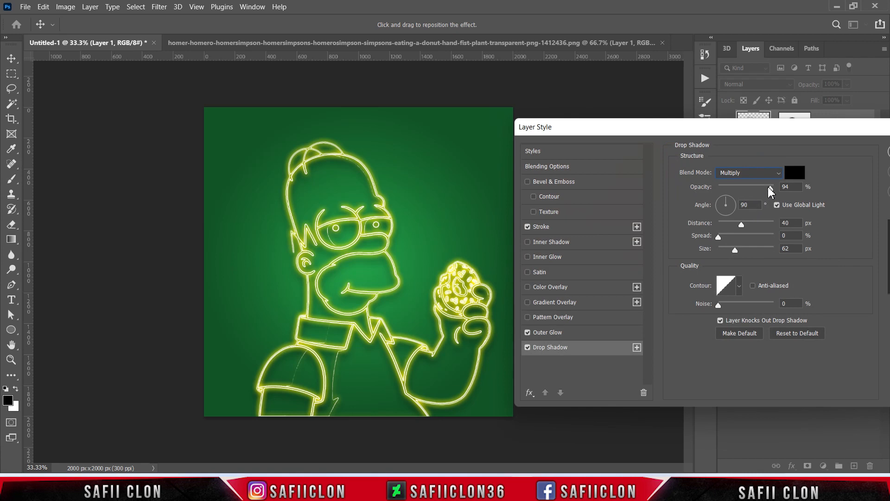
Step: Set the drop shadow's angle to 69°, distance to 41 px and size to 62 px
{"action": "left_click", "coordinate": [726, 204]}
{"action": "mouse_move", "coordinate": [743, 224]}
{"action": "left_mouse_down"}
{"action": "mouse_move", "coordinate": [726, 228]}
{"action": "mouse_move", "coordinate": [750, 225]}
{"action": "left_mouse_up"}
{"action": "left_click_drag", "start_coordinate": [737, 253], "coordinate": [737, 251]}
{"action": "left_click", "coordinate": [735, 249]}
Step: Add a second Drop Shadow with 58% opacity, 39 px distance, 1% spread and 13 px size, and apply the layer style
{"action": "left_click", "coordinate": [637, 348]}
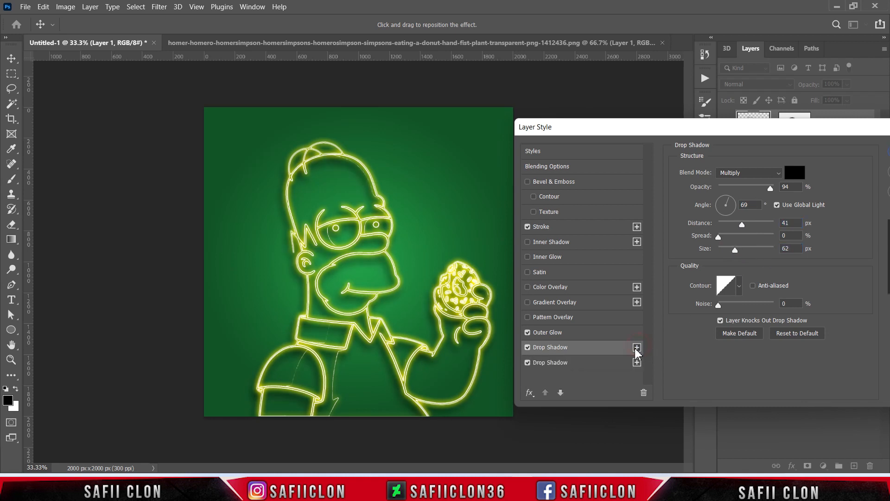
{"action": "left_click", "coordinate": [574, 366]}
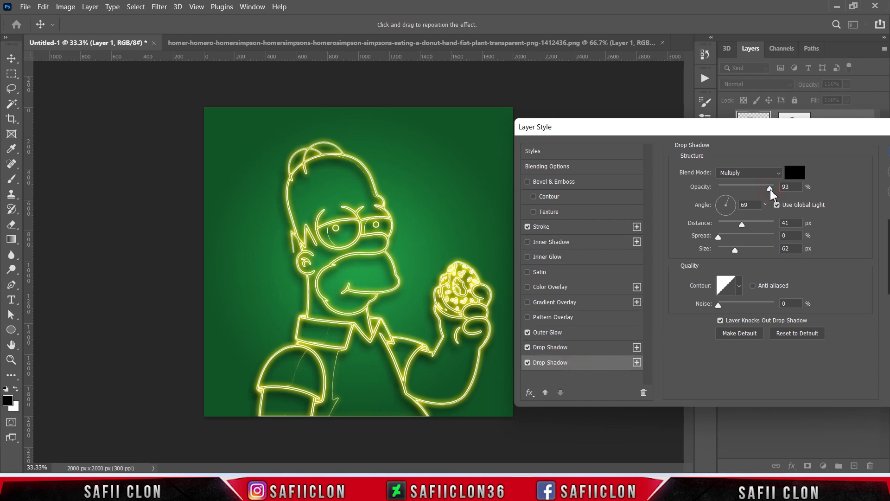
{"action": "left_click", "coordinate": [767, 190]}
{"action": "left_click", "coordinate": [741, 226]}
{"action": "mouse_move", "coordinate": [718, 237]}
{"action": "left_mouse_down"}
{"action": "mouse_move", "coordinate": [726, 251]}
{"action": "mouse_move", "coordinate": [748, 250]}
{"action": "mouse_move", "coordinate": [726, 250]}
{"action": "left_mouse_up"}
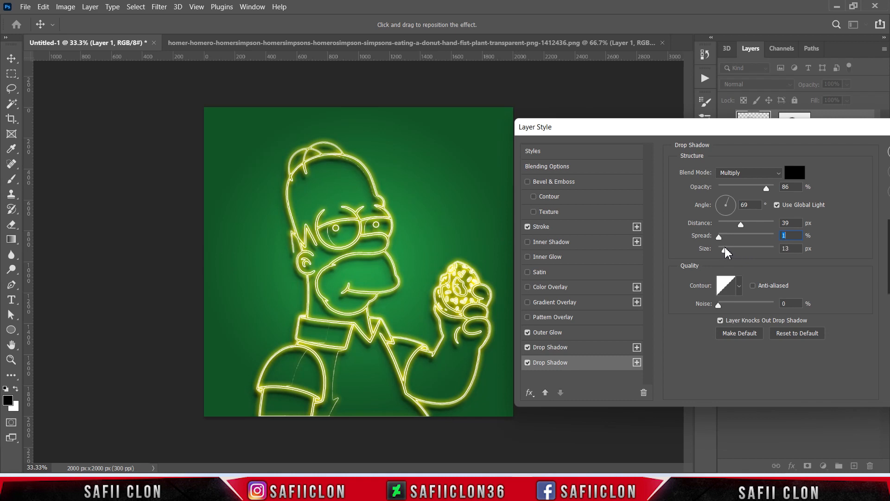
{"action": "left_click_drag", "start_coordinate": [766, 188], "coordinate": [747, 189]}
{"action": "left_click_drag", "start_coordinate": [819, 127], "coordinate": [650, 138]}
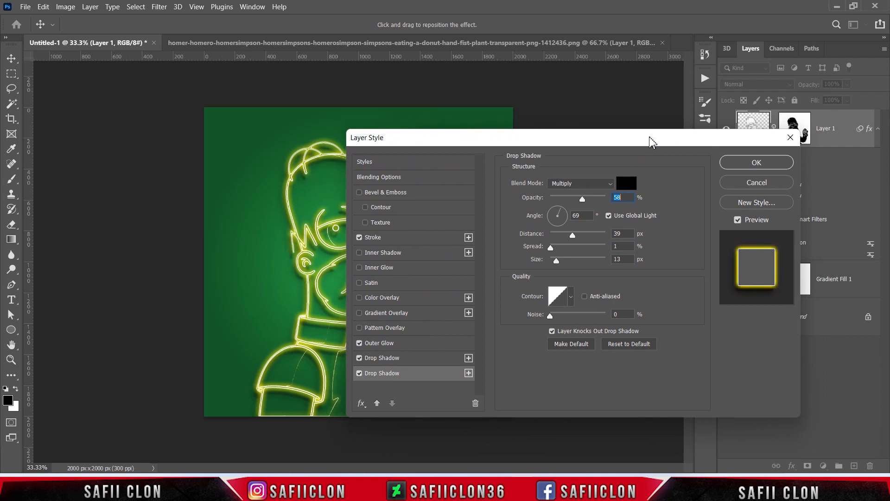
{"action": "left_click", "coordinate": [783, 165]}
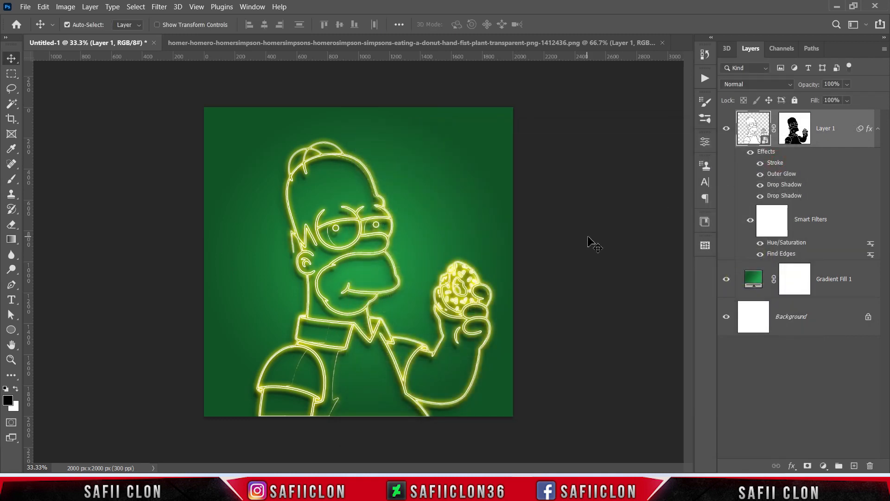
Step: Duplicate Layer 1 as Layer 1 copy
{"action": "right_click", "coordinate": [831, 126]}
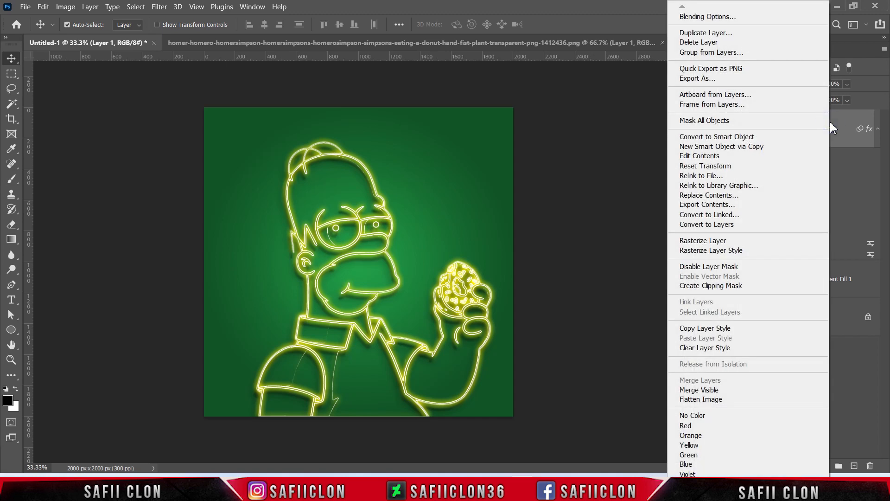
{"action": "left_click", "coordinate": [691, 34]}
{"action": "left_click", "coordinate": [543, 130]}
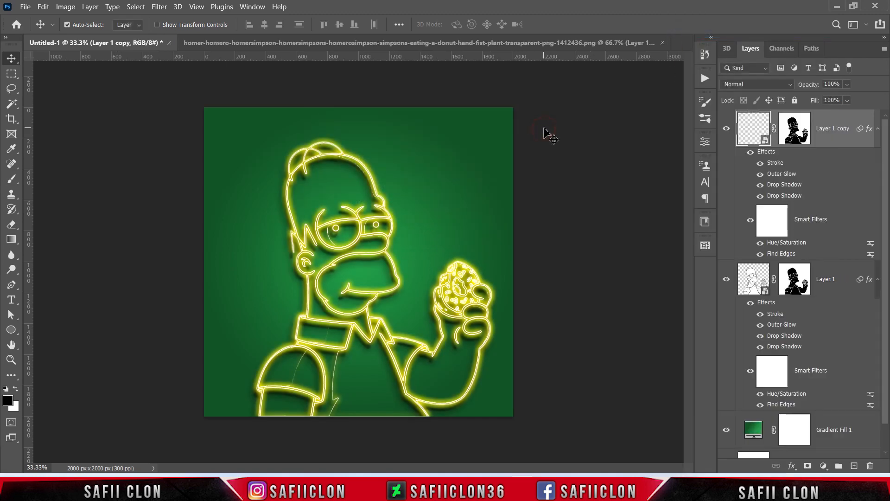
Step: Rasterize Layer 1 copy and its layer style, and convert the result to a smart object
{"action": "right_click", "coordinate": [836, 123]}
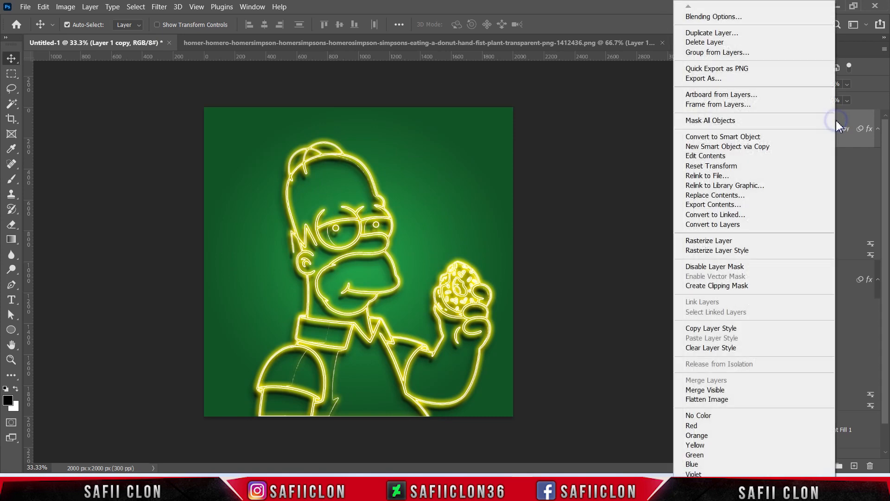
{"action": "left_click", "coordinate": [729, 242]}
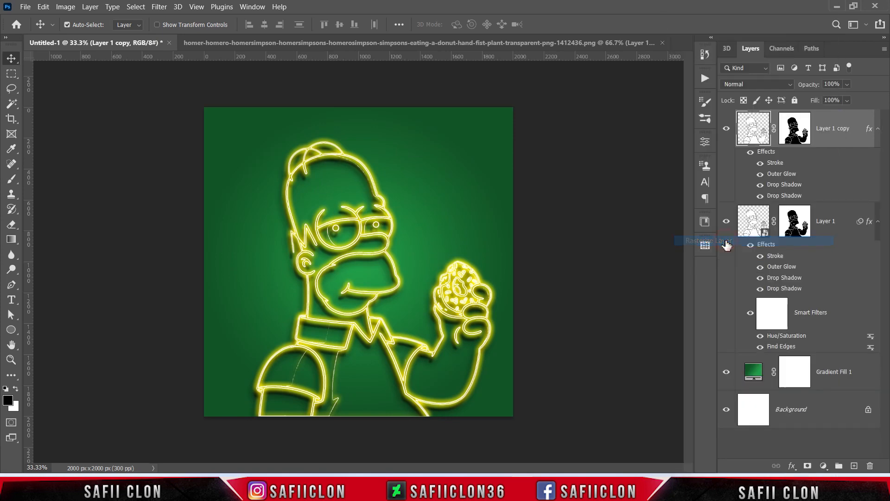
{"action": "right_click", "coordinate": [836, 119]}
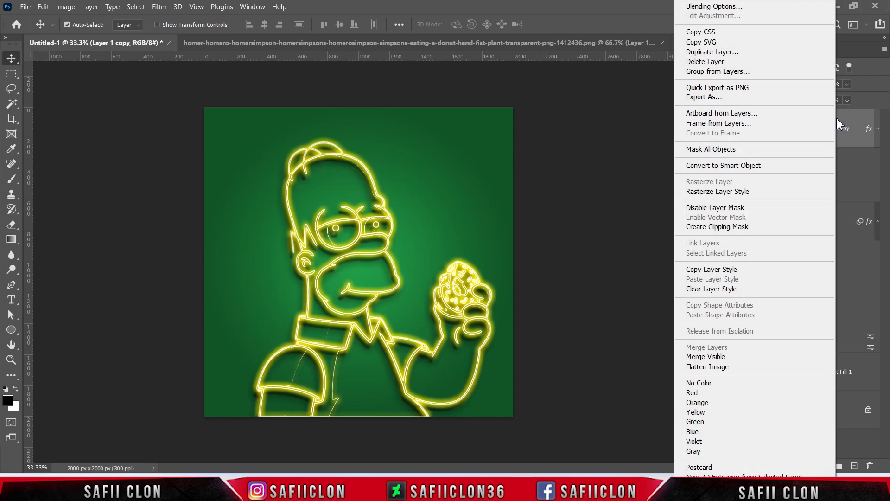
{"action": "left_click", "coordinate": [697, 191]}
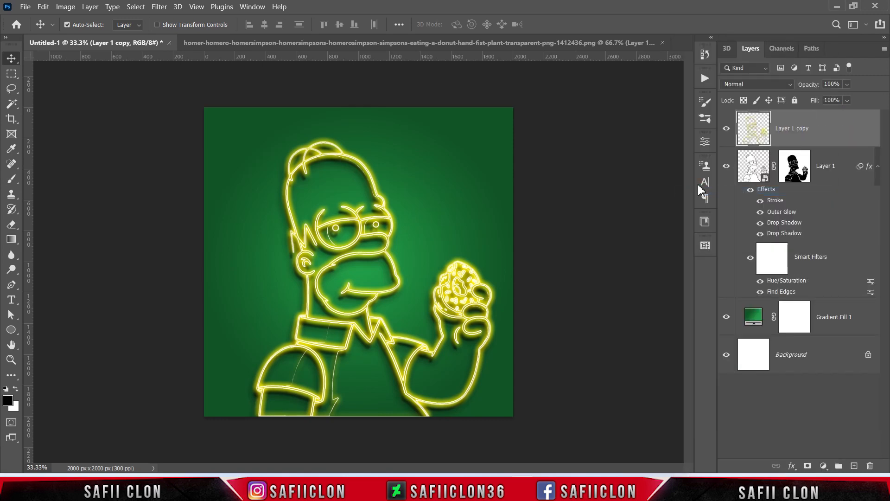
{"action": "right_click", "coordinate": [828, 132]}
{"action": "left_click", "coordinate": [720, 167]}
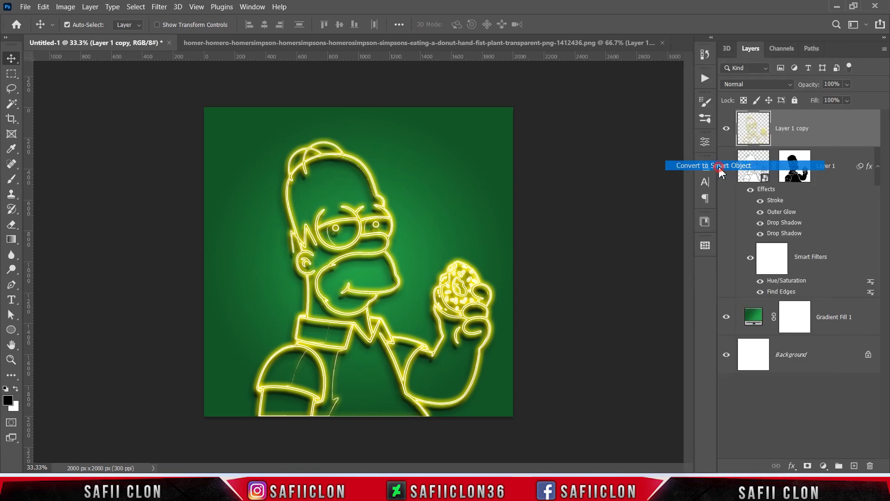
Step: Apply a strong Gaussian Blur to Layer 1 copy, with a radius somewhat below 161.8 pixels
{"action": "left_click", "coordinate": [159, 8]}
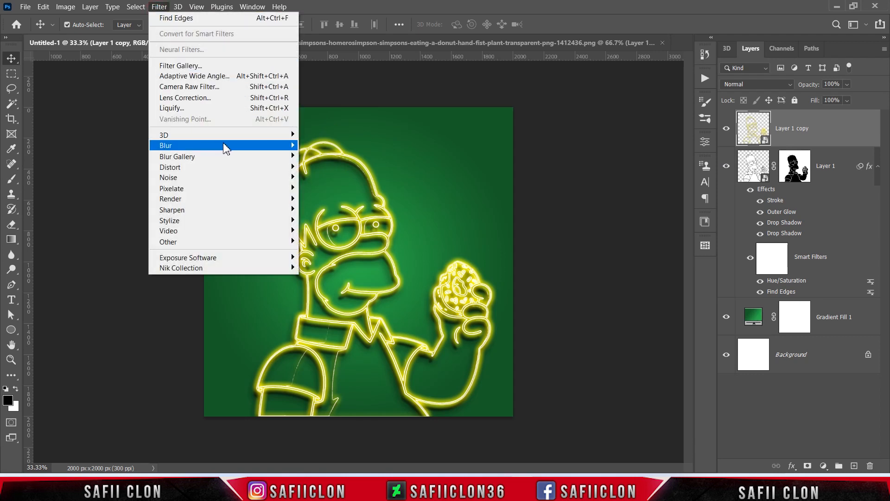
{"action": "mouse_move", "coordinate": [218, 148]}
{"action": "left_click", "coordinate": [342, 189]}
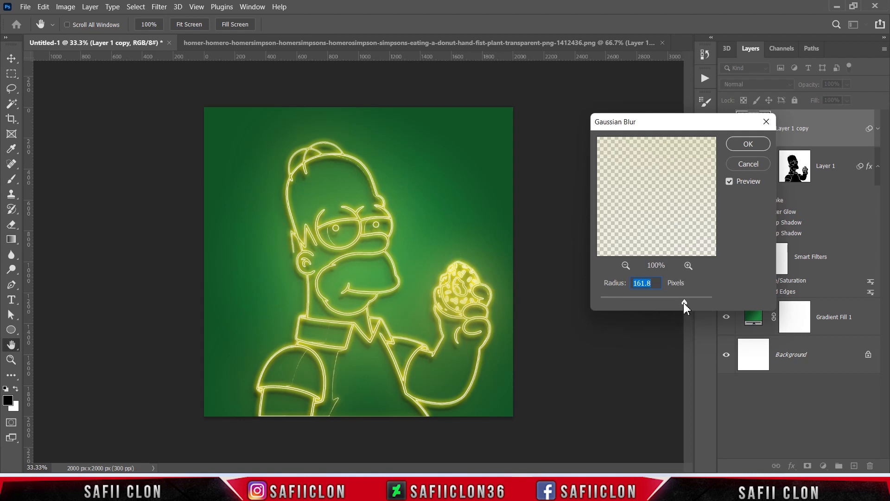
{"action": "mouse_move", "coordinate": [684, 302]}
{"action": "left_mouse_down"}
{"action": "mouse_move", "coordinate": [631, 300]}
{"action": "mouse_move", "coordinate": [676, 299]}
{"action": "left_mouse_up"}
{"action": "left_click_drag", "start_coordinate": [677, 299], "coordinate": [677, 299]}
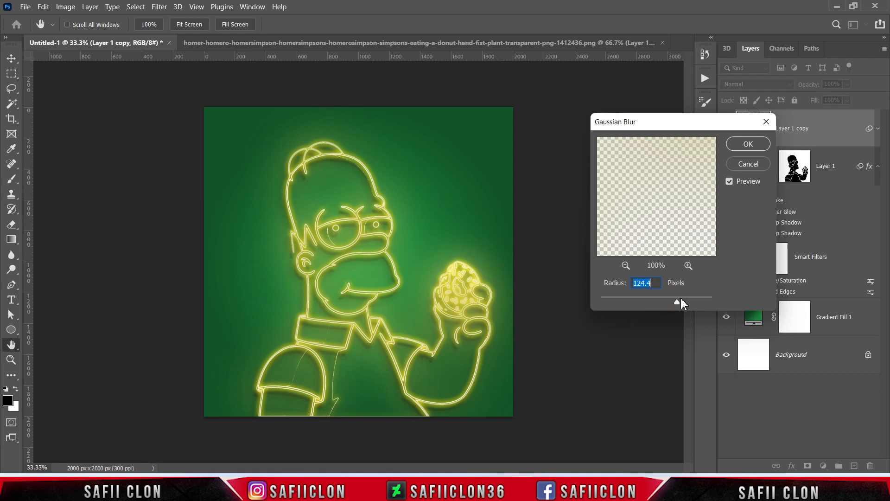
{"action": "left_click", "coordinate": [747, 144]}
Step: Compare the artwork with and without Layer 1 copy and fine-tune that layer's opacity
{"action": "left_click", "coordinate": [726, 129]}
{"action": "left_click", "coordinate": [727, 130]}
{"action": "left_click", "coordinate": [726, 130]}
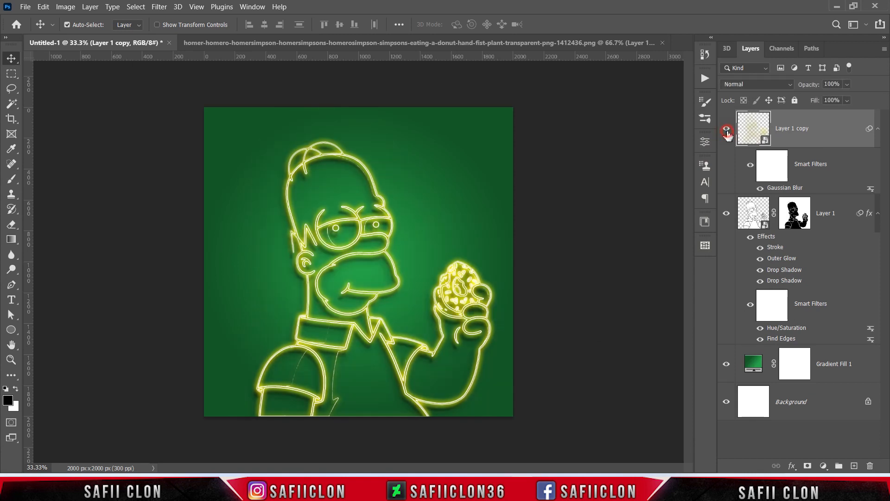
{"action": "left_click", "coordinate": [726, 130]}
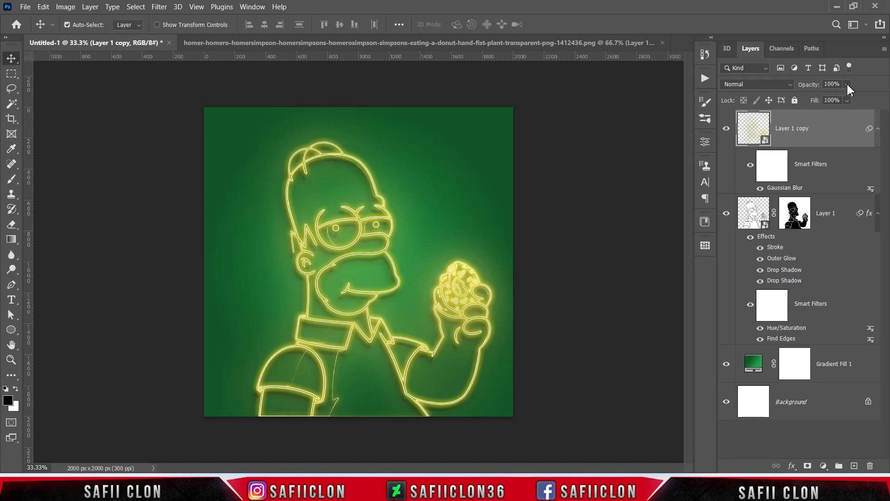
{"action": "left_click_drag", "start_coordinate": [856, 97], "coordinate": [852, 96]}
{"action": "left_click", "coordinate": [847, 85]}
Step: Create a new layer on top and set up a Soft Round brush at 480 px size and 17% opacity
{"action": "left_click", "coordinate": [854, 465]}
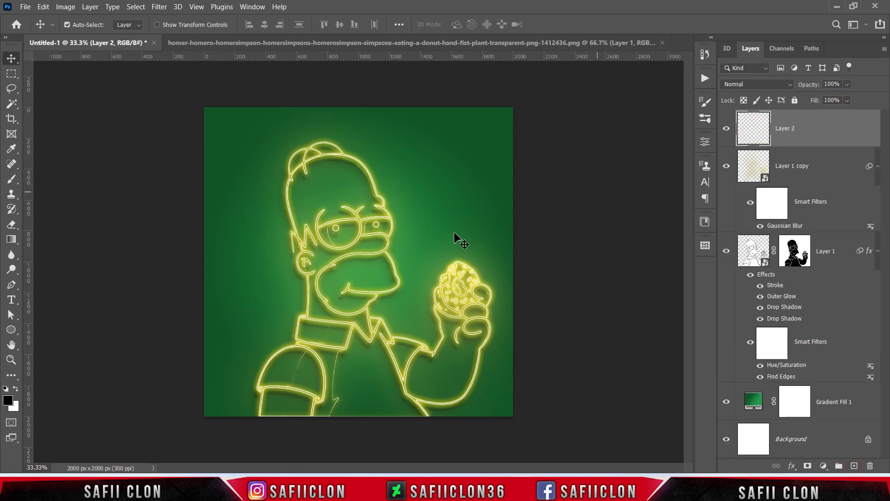
{"action": "right_click", "coordinate": [10, 185]}
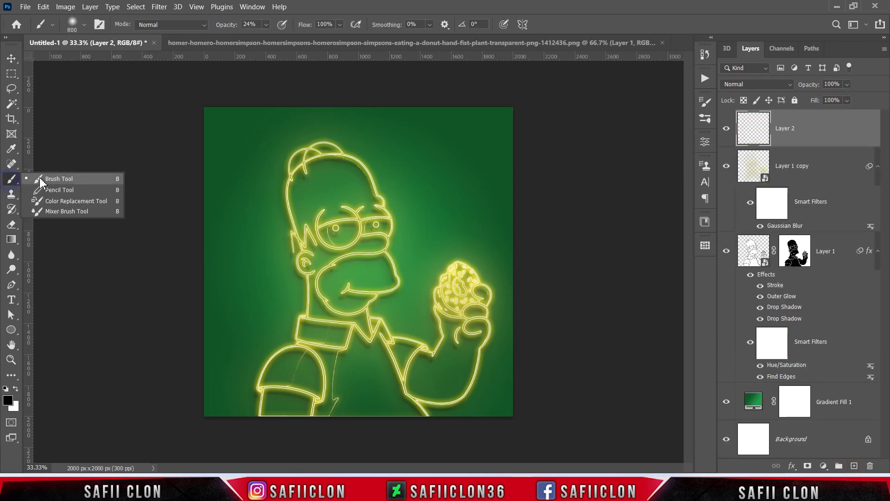
{"action": "left_click", "coordinate": [49, 179]}
{"action": "left_click", "coordinate": [84, 25]}
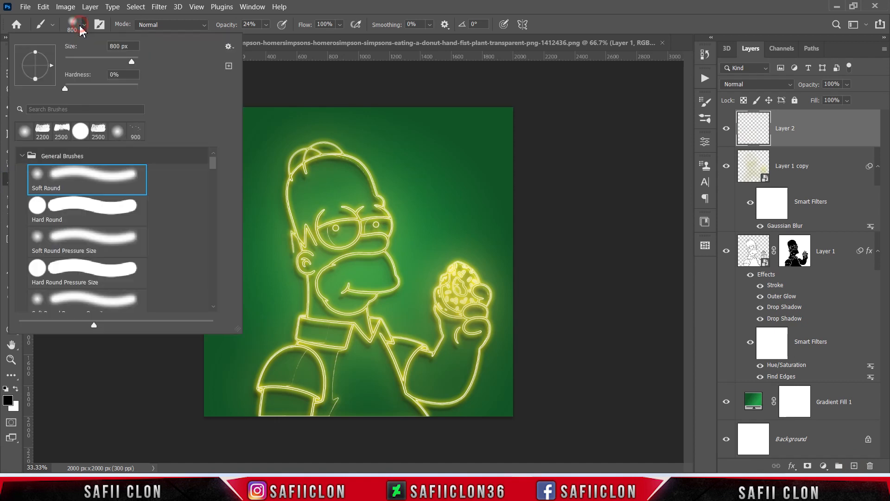
{"action": "left_click_drag", "start_coordinate": [133, 65], "coordinate": [130, 65]}
{"action": "left_click", "coordinate": [85, 26]}
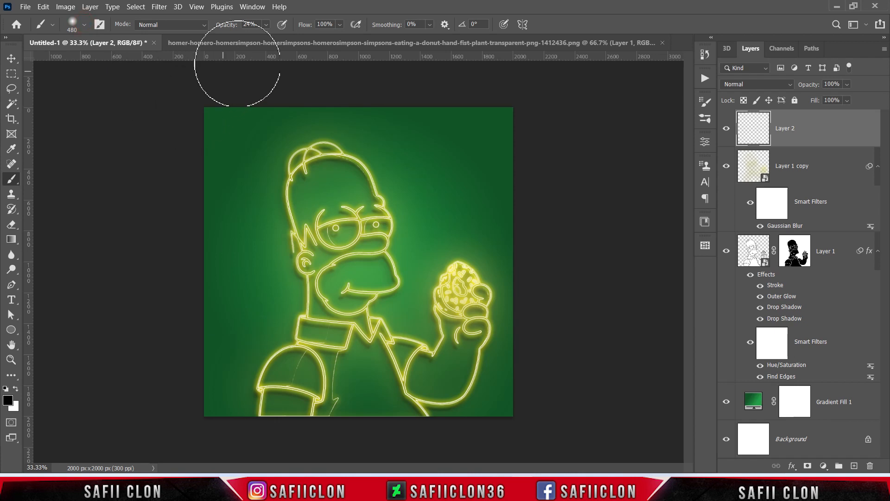
{"action": "left_click", "coordinate": [266, 25]}
{"action": "left_click_drag", "start_coordinate": [269, 41], "coordinate": [265, 37]}
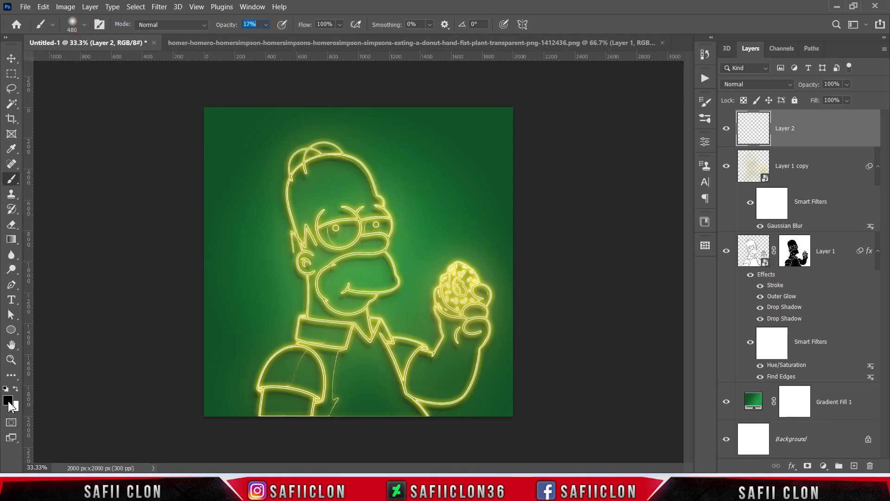
Step: Set the foreground colour to f0e203 for the brush
{"action": "left_click", "coordinate": [7, 402]}
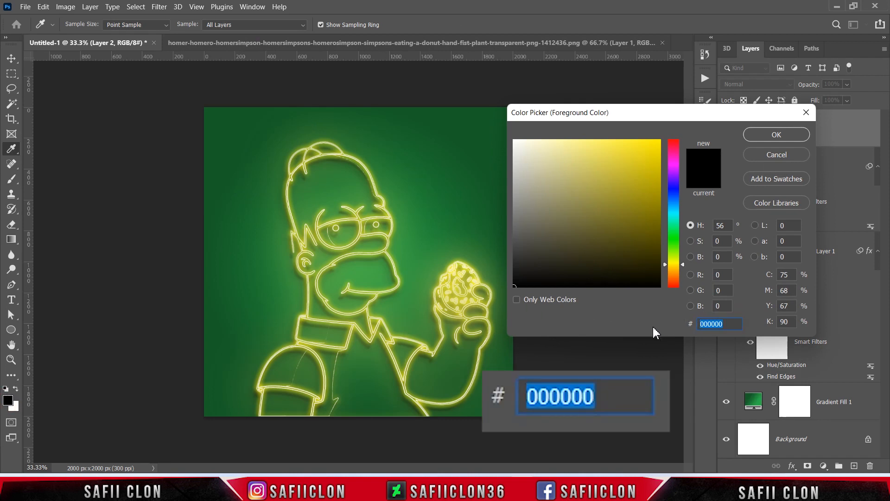
{"action": "type", "text": "f0e"}
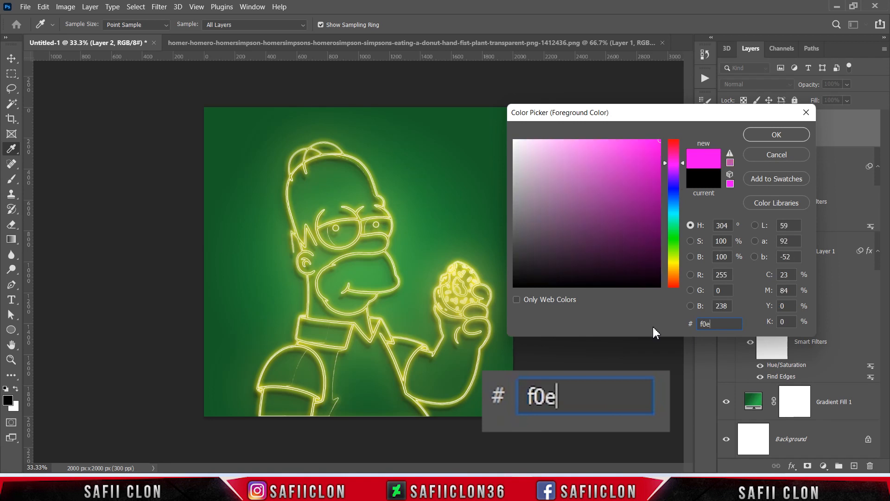
{"action": "type", "text": "203"}
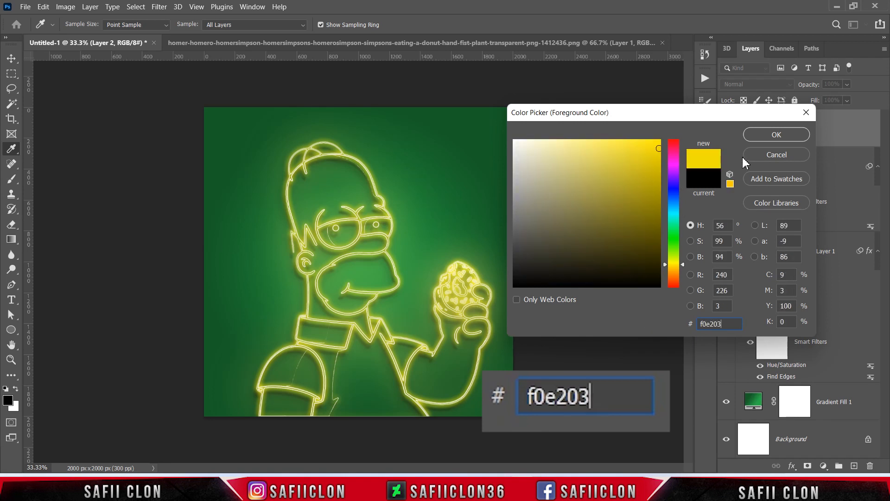
{"action": "left_click", "coordinate": [779, 134]}
{"action": "key", "text": "b"}
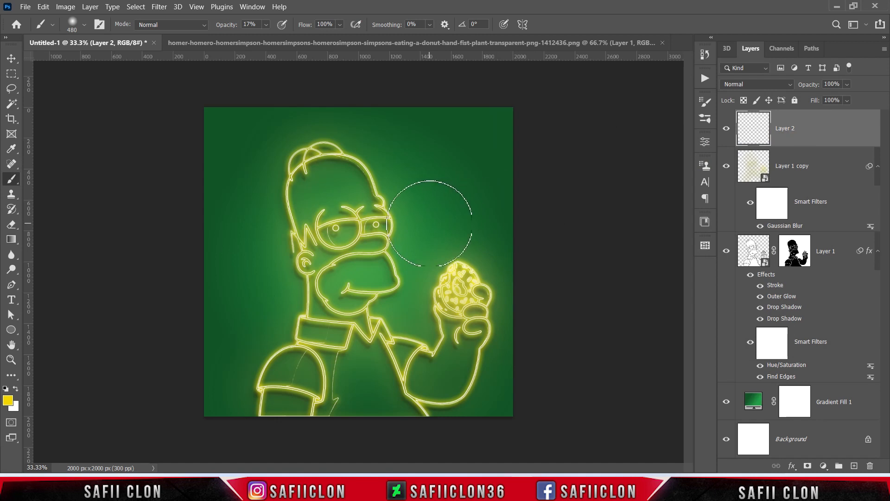
Step: Enlarge the brush to 800 px and paint a soft yellow glow around the character's ear on Layer 2
{"action": "key", "text": "bracketright"}
{"action": "key", "text": "bracketright"}
{"action": "key", "text": "bracketright"}
{"action": "key", "text": "bracketright"}
{"action": "key", "text": "bracketright"}
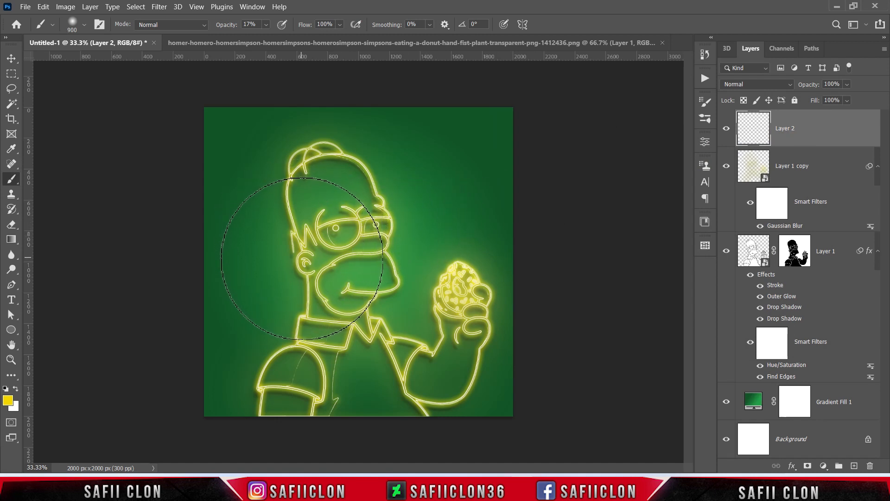
{"action": "key", "text": "bracketleft"}
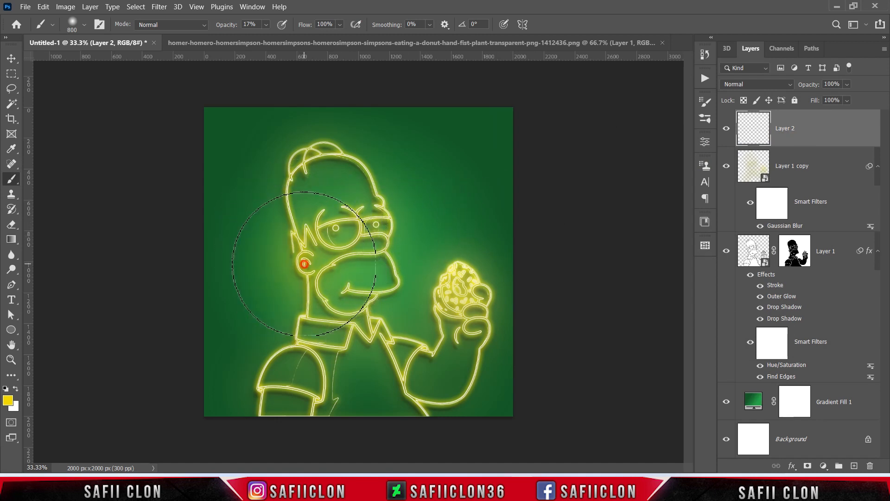
Step: Set Layer 2 to Color Dodge blending with 95% fill and 64% opacity
{"action": "left_click", "coordinate": [764, 87]}
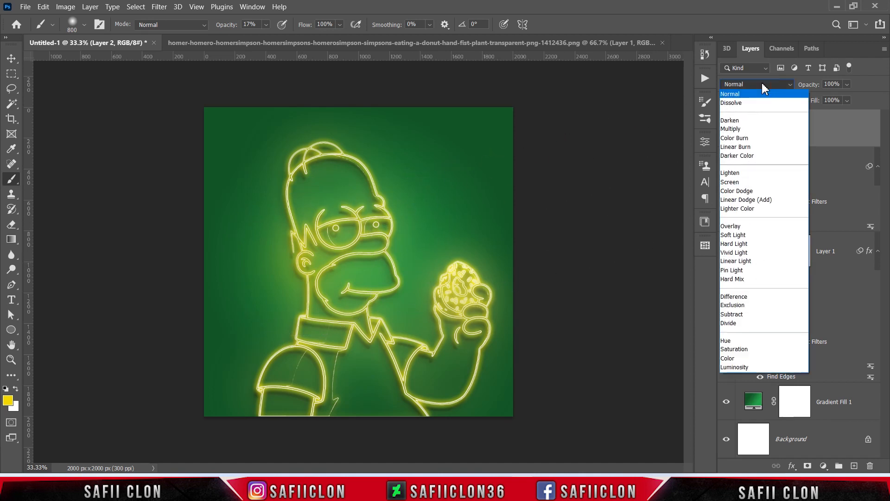
{"action": "left_click", "coordinate": [746, 191]}
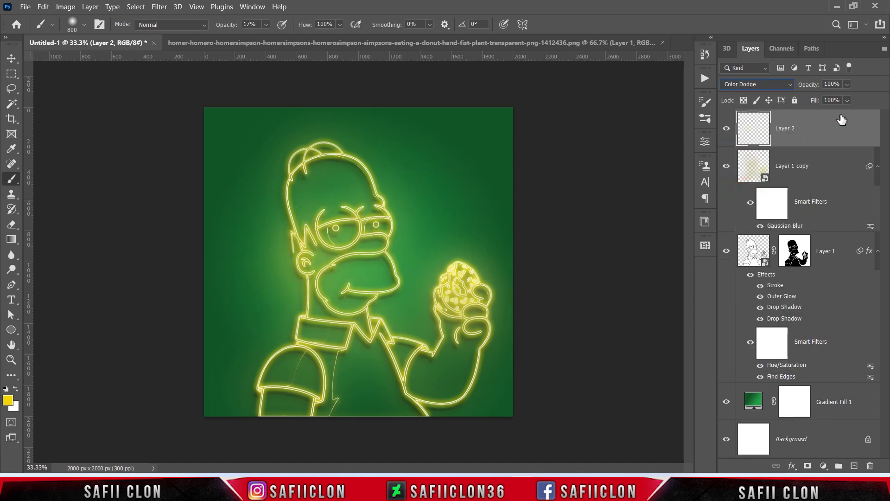
{"action": "left_click_drag", "start_coordinate": [848, 100], "coordinate": [856, 116]}
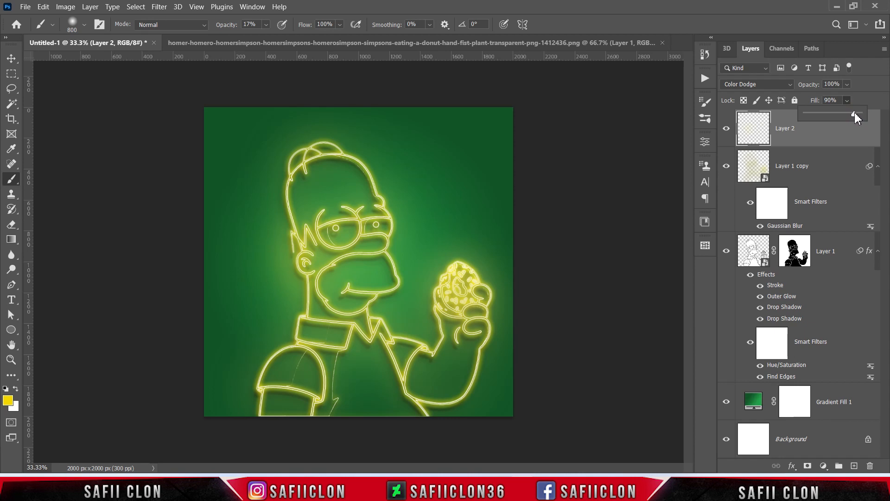
{"action": "left_click", "coordinate": [847, 84]}
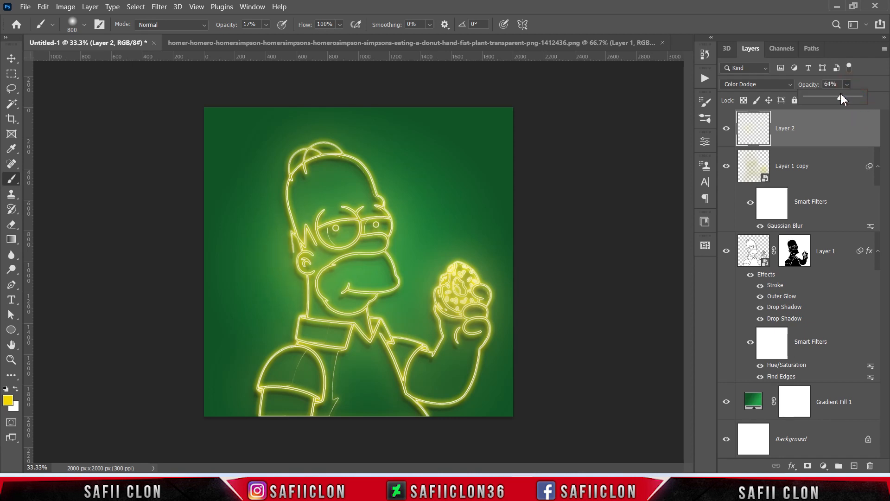
{"action": "left_click", "coordinate": [849, 85]}
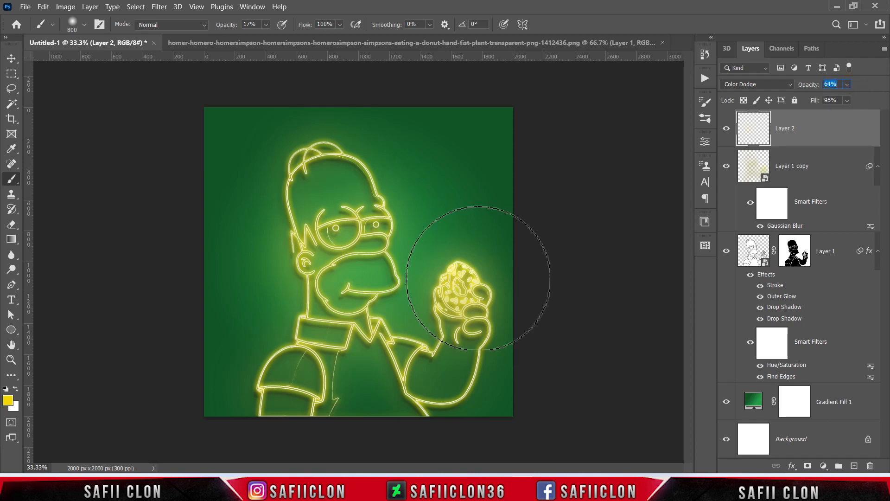
Step: Paint yellow glow on Layer 2 over the collar and sleeve, varying the soft brush size between strokes
{"action": "left_click", "coordinate": [298, 340]}
{"action": "key", "text": "bracketleft"}
{"action": "key", "text": "bracketleft"}
{"action": "key", "text": "bracketleft"}
{"action": "left_click", "coordinate": [310, 342]}
{"action": "key", "text": "bracketleft"}
{"action": "key", "text": "bracketleft"}
{"action": "key", "text": "bracketleft"}
{"action": "left_click", "coordinate": [260, 388]}
{"action": "key", "text": "bracketright"}
{"action": "key", "text": "bracketright"}
Step: Paint yellow glow on Layer 2 around the head and face with the soft brush between 500 and 800 px
{"action": "key", "text": "bracketright"}
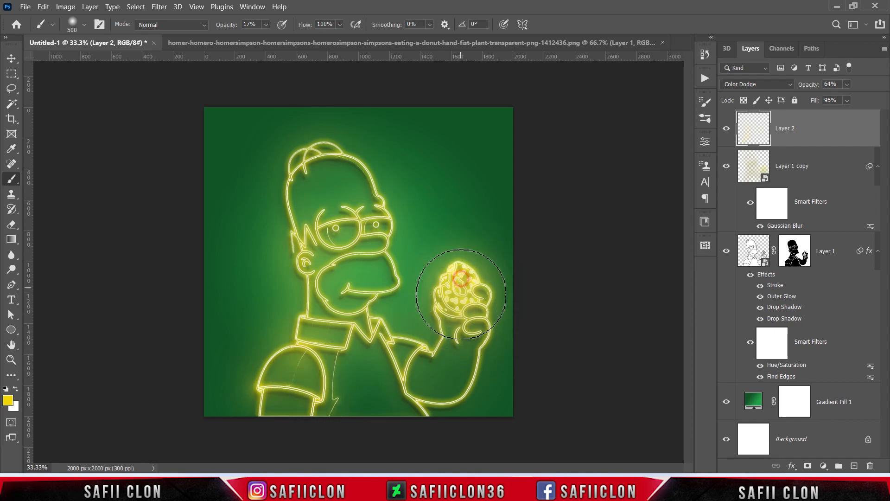
{"action": "key", "text": "bracketright"}
{"action": "key", "text": "bracketright"}
{"action": "key", "text": "bracketright"}
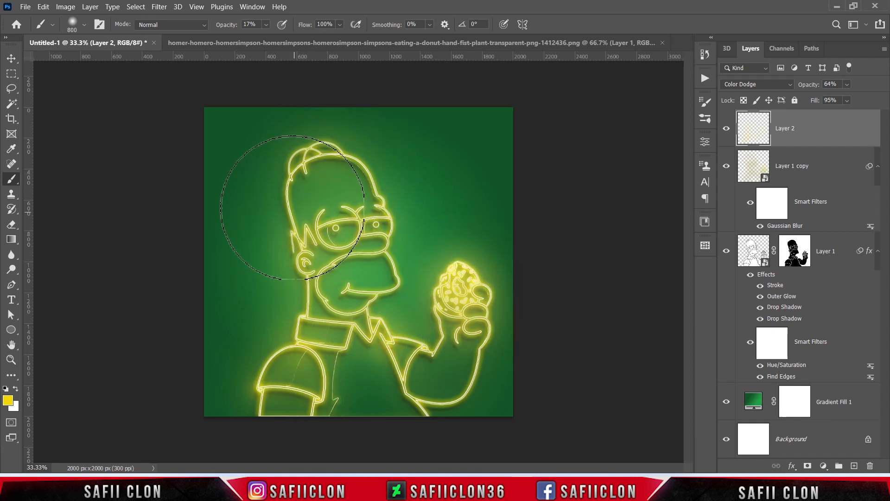
{"action": "key", "text": "bracketleft"}
{"action": "key", "text": "bracketleft"}
{"action": "key", "text": "bracketleft"}
{"action": "key", "text": "bracketleft"}
{"action": "left_click", "coordinate": [375, 247]}
{"action": "key", "text": "bracketright"}
{"action": "key", "text": "bracketright"}
{"action": "key", "text": "bracketright"}
{"action": "key", "text": "bracketright"}
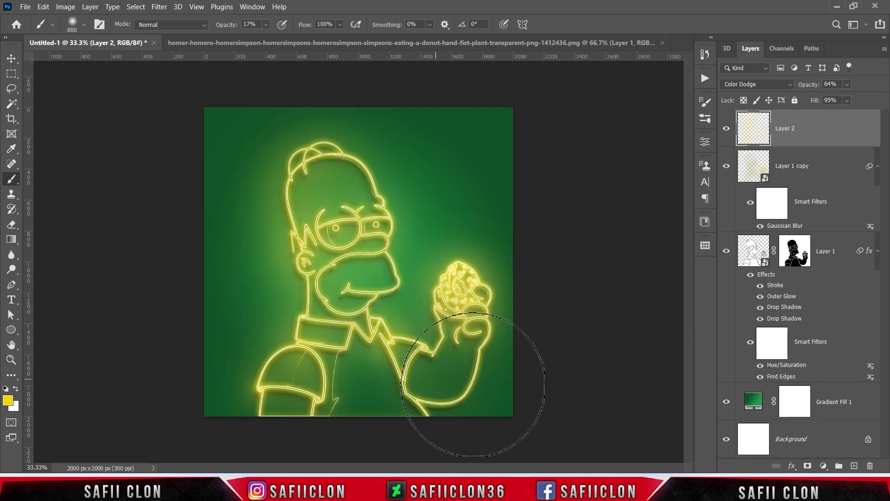
Step: Compare the artwork with and without the painted glow of Layer 2
{"action": "left_click", "coordinate": [726, 129]}
{"action": "left_click", "coordinate": [726, 130]}
{"action": "left_click", "coordinate": [726, 129]}
{"action": "left_click", "coordinate": [726, 131]}
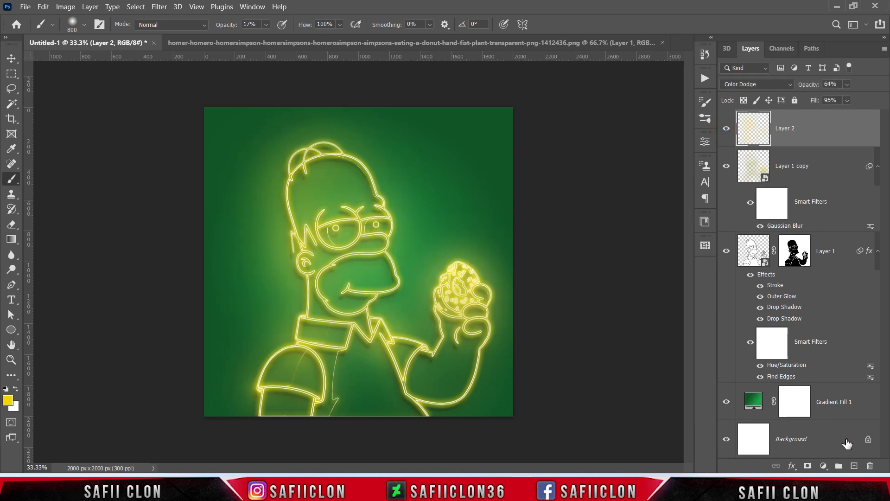
Step: Create a new layer on top and set up a Soft Round brush at about 495 px
{"action": "left_click", "coordinate": [854, 465]}
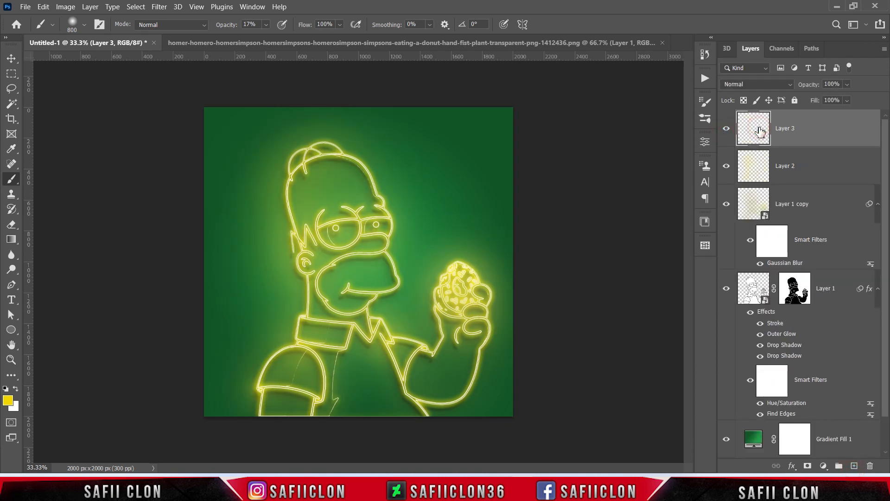
{"action": "right_click", "coordinate": [11, 178]}
{"action": "left_click", "coordinate": [53, 178]}
{"action": "left_click", "coordinate": [84, 24]}
{"action": "left_click", "coordinate": [88, 173]}
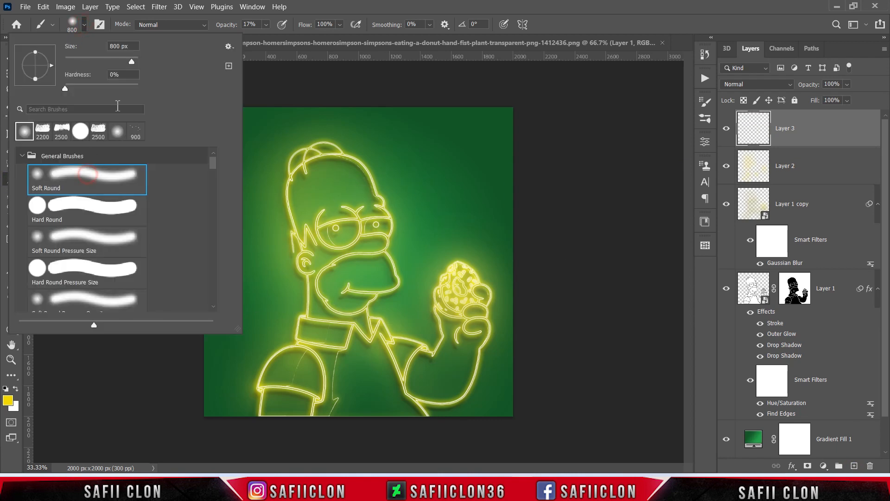
{"action": "left_click_drag", "start_coordinate": [134, 62], "coordinate": [130, 62]}
{"action": "key", "text": "Return"}
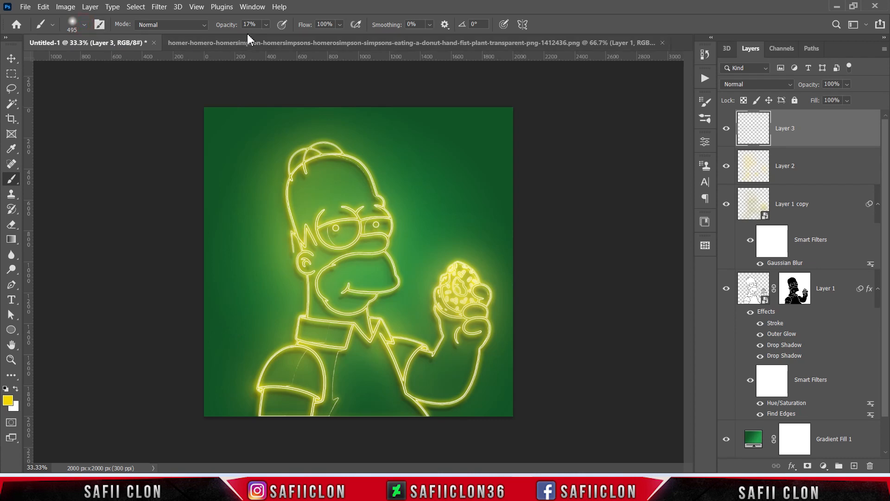
Step: Set the brush opacity to 25% and the foreground colour to white (ffffff)
{"action": "left_click", "coordinate": [265, 25]}
{"action": "left_click_drag", "start_coordinate": [271, 42], "coordinate": [274, 44]}
{"action": "left_click", "coordinate": [267, 26]}
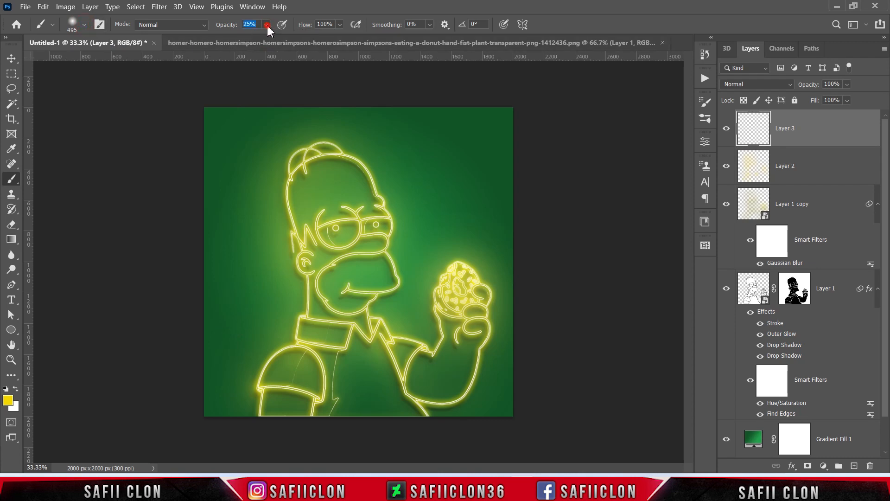
{"action": "left_click", "coordinate": [16, 388]}
{"action": "left_click", "coordinate": [7, 400]}
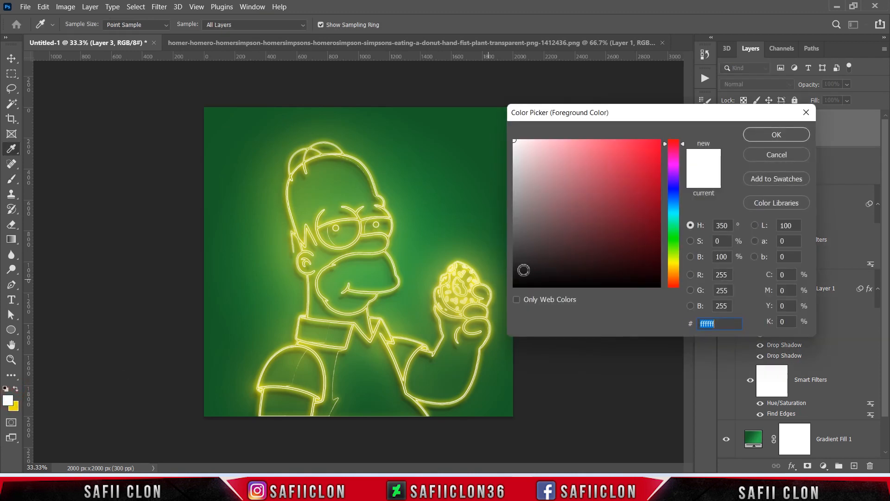
{"action": "left_click", "coordinate": [771, 139]}
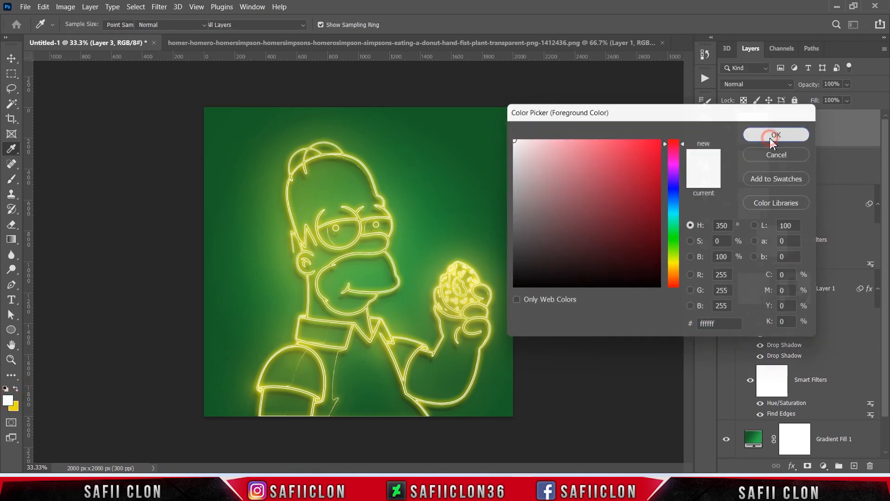
Step: Dab a soft white highlight over the character's ear on Layer 3 and set that layer to Overlay blending
{"action": "left_click", "coordinate": [304, 252]}
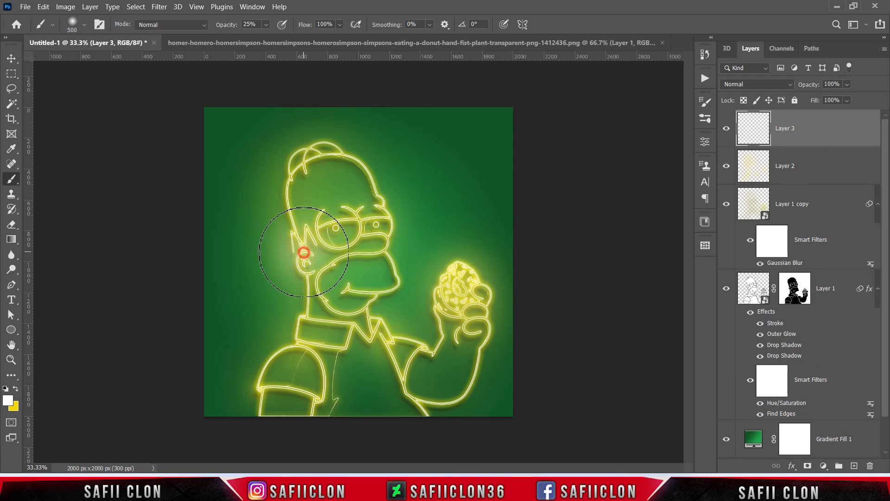
{"action": "left_click", "coordinate": [777, 84]}
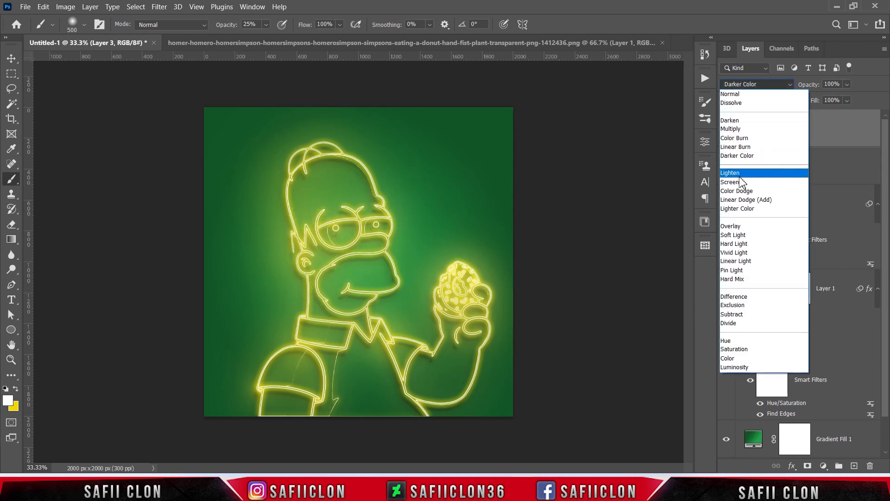
{"action": "left_click", "coordinate": [737, 225]}
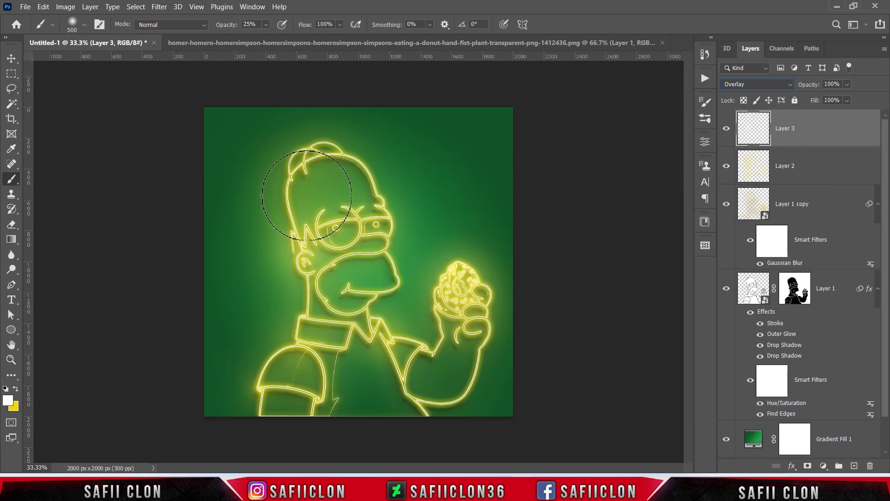
Step: Paint soft white highlights over the character on Layer 3, enlarging the brush from 500 to 1200 px
{"action": "key", "text": "bracketright"}
{"action": "key", "text": "bracketright"}
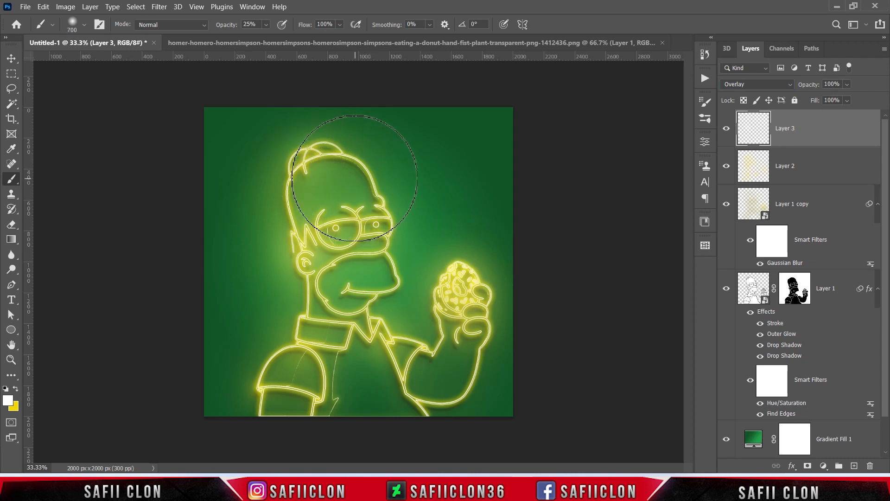
{"action": "key", "text": "bracketright"}
{"action": "key", "text": "bracketright"}
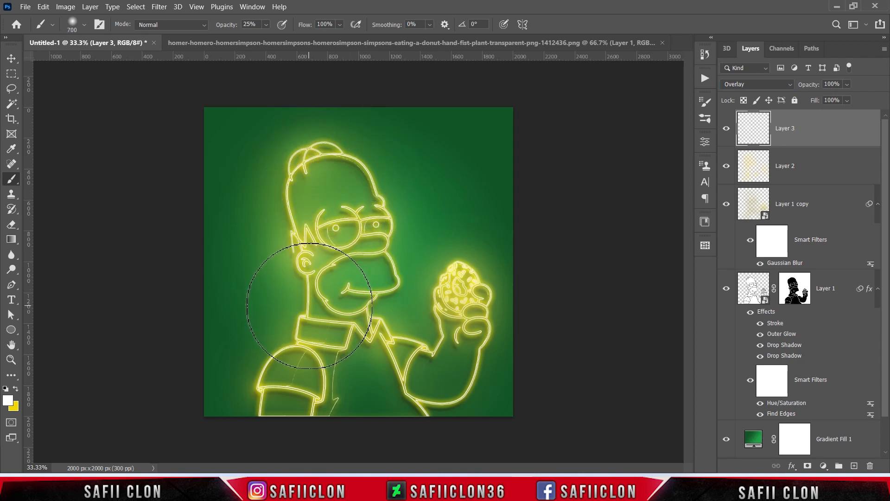
{"action": "key", "text": "bracketright"}
{"action": "key", "text": "bracketright"}
{"action": "key", "text": "bracketright"}
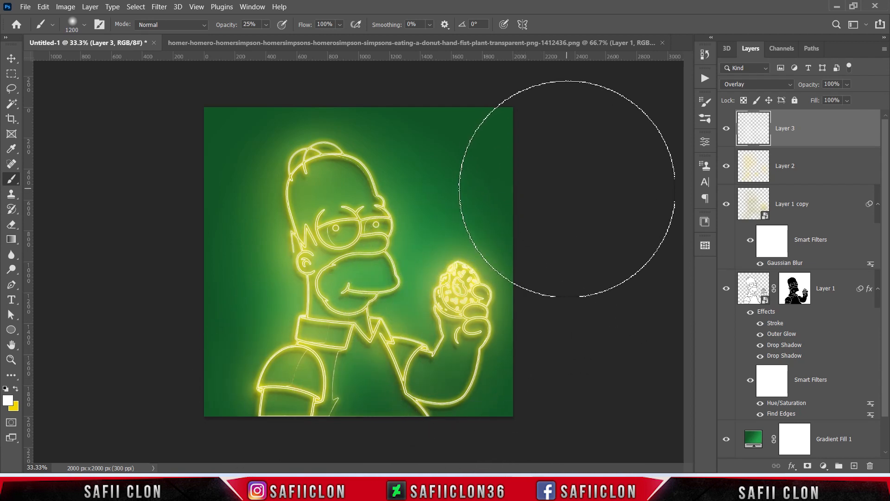
Step: Compare the artwork with and without Layer 3, and with and without Layer 1
{"action": "left_click", "coordinate": [728, 130]}
{"action": "left_click", "coordinate": [729, 130]}
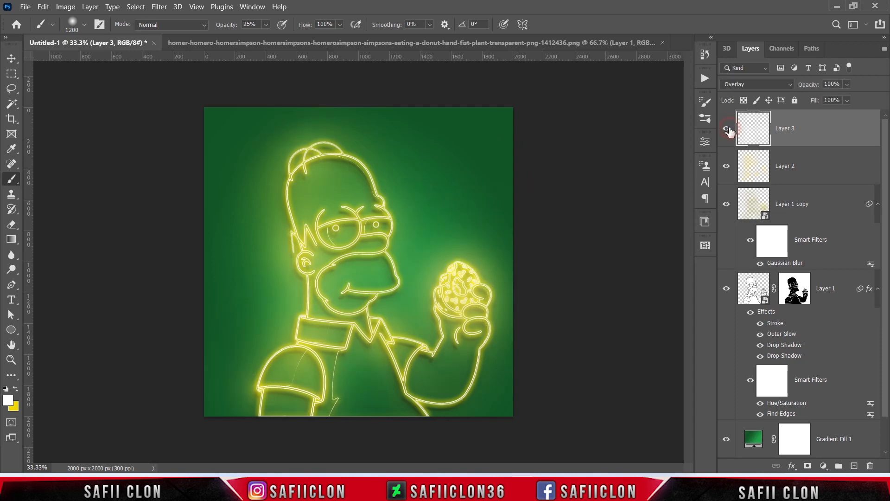
{"action": "left_click", "coordinate": [727, 129]}
{"action": "left_click", "coordinate": [727, 128]}
{"action": "left_click", "coordinate": [727, 289]}
{"action": "left_click", "coordinate": [726, 289]}
Step: Refine Layer 1's mask with Select and Mask, setting Shift Edge to +100% and Contrast to 0%
{"action": "left_click", "coordinate": [804, 291]}
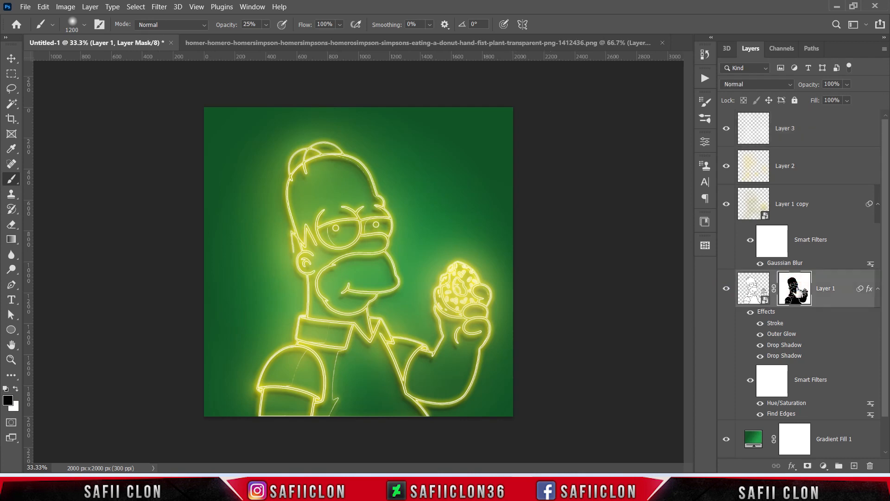
{"action": "left_click", "coordinate": [794, 289]}
{"action": "right_click", "coordinate": [794, 286]}
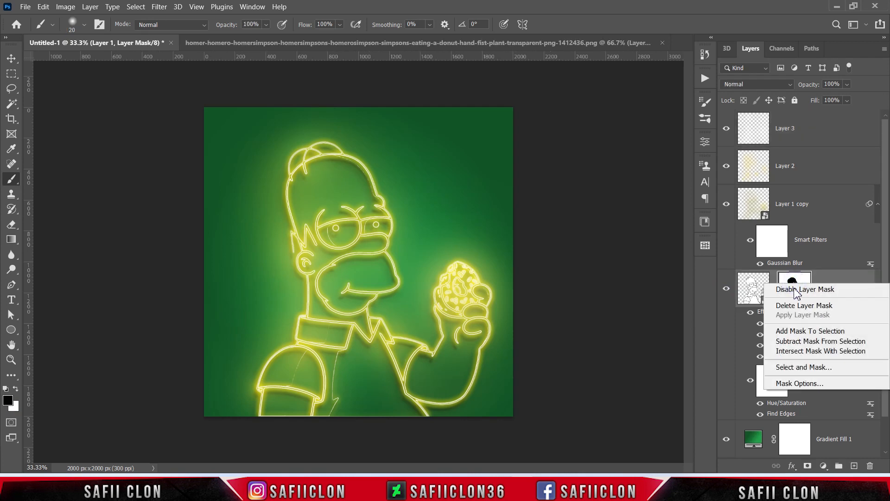
{"action": "left_click", "coordinate": [808, 367]}
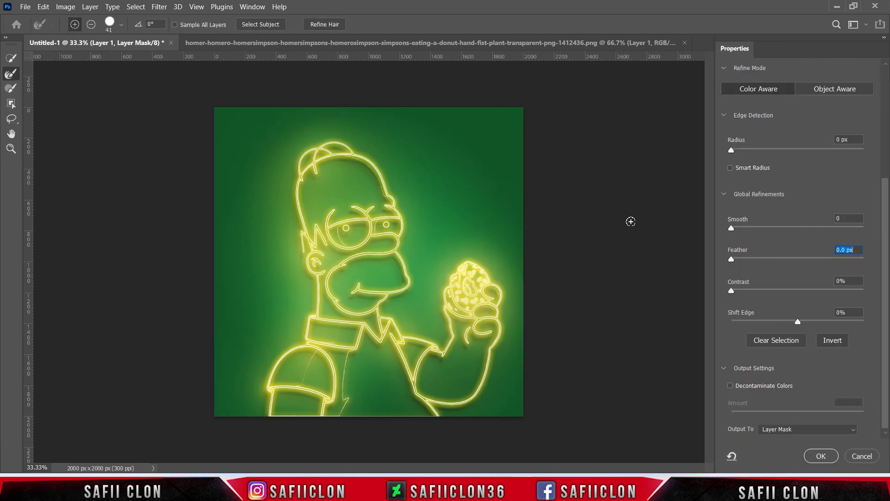
{"action": "left_click_drag", "start_coordinate": [886, 192], "coordinate": [889, 232]}
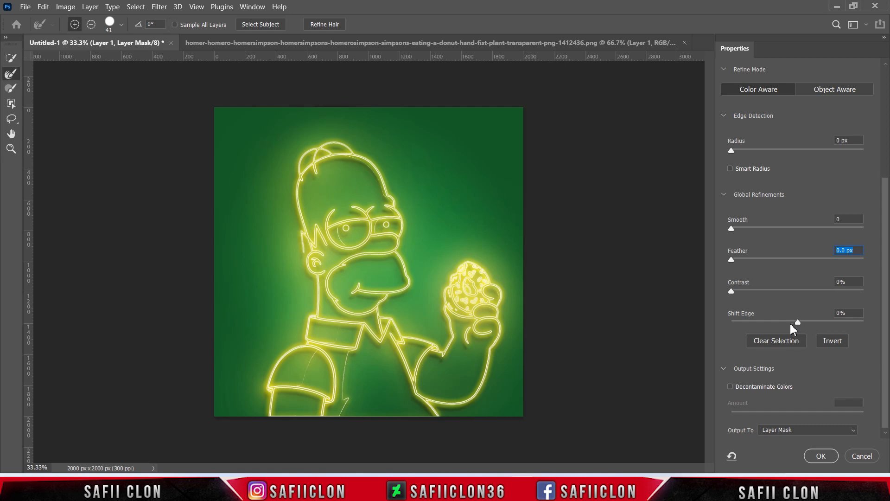
{"action": "left_click_drag", "start_coordinate": [801, 322], "coordinate": [881, 321]}
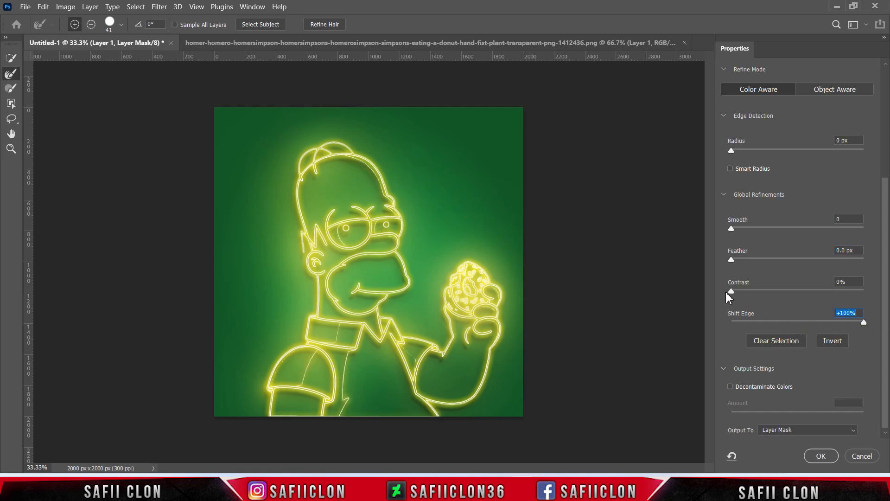
{"action": "left_click_drag", "start_coordinate": [782, 290], "coordinate": [716, 291]}
{"action": "left_click", "coordinate": [827, 459]}
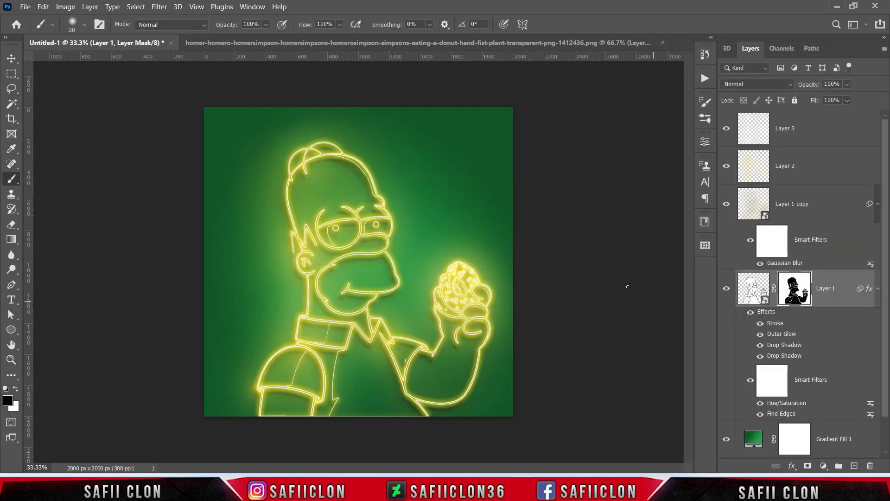
Step: Examine the refined neon outlines up close on the face and at full-image size
{"action": "key", "text": "ctrl+minus"}
{"action": "key", "text": "ctrl+minus"}
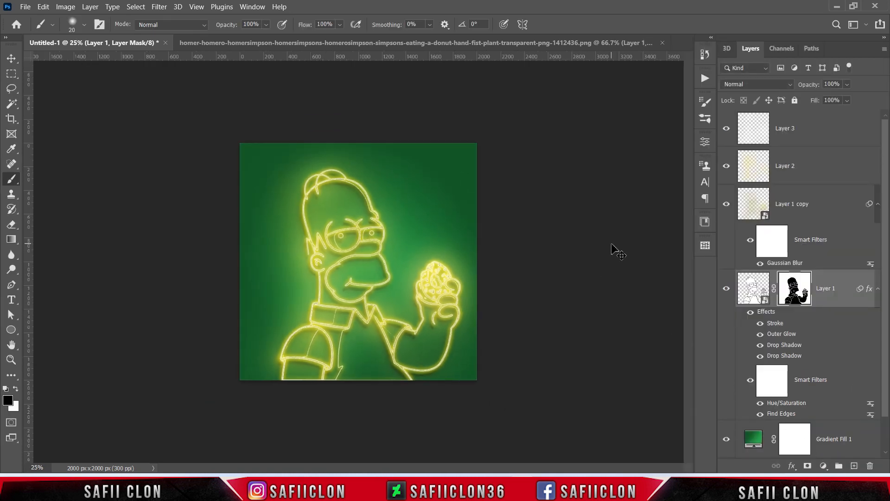
{"action": "key", "text": "ctrl+plus"}
{"action": "key", "text": "ctrl+plus"}
{"action": "key", "text": "ctrl+plus"}
{"action": "key", "text": "ctrl+plus"}
{"action": "key", "text": "ctrl+plus"}
{"action": "key", "text": "ctrl+plus"}
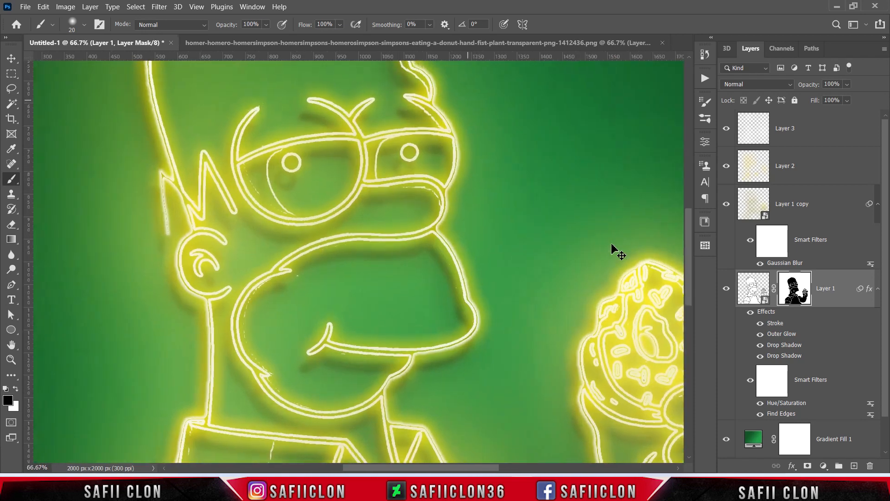
{"action": "key", "text": "ctrl+minus"}
{"action": "key", "text": "ctrl+minus"}
{"action": "key", "text": "ctrl+minus"}
{"action": "key", "text": "ctrl+minus"}
{"action": "key", "text": "ctrl+plus"}
{"action": "key", "text": "ctrl+minus"}
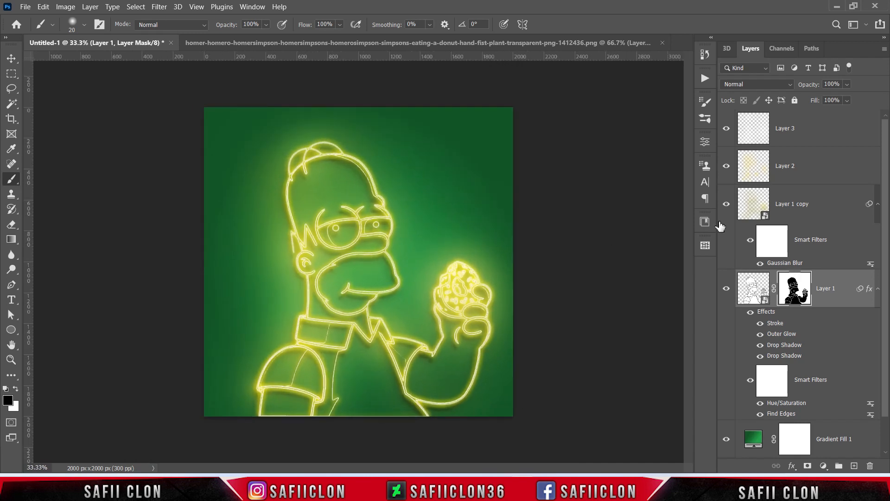
Step: Compare the artwork with and without Layer 1 copy, Layer 2 and Layer 3 in turn, ending on Layer 1's image thumbnail
{"action": "left_click", "coordinate": [726, 204]}
{"action": "left_click", "coordinate": [727, 204]}
{"action": "left_click", "coordinate": [726, 166]}
{"action": "left_click", "coordinate": [726, 166]}
{"action": "left_click", "coordinate": [727, 128]}
{"action": "left_click", "coordinate": [727, 129]}
{"action": "key", "text": "ctrl+2"}
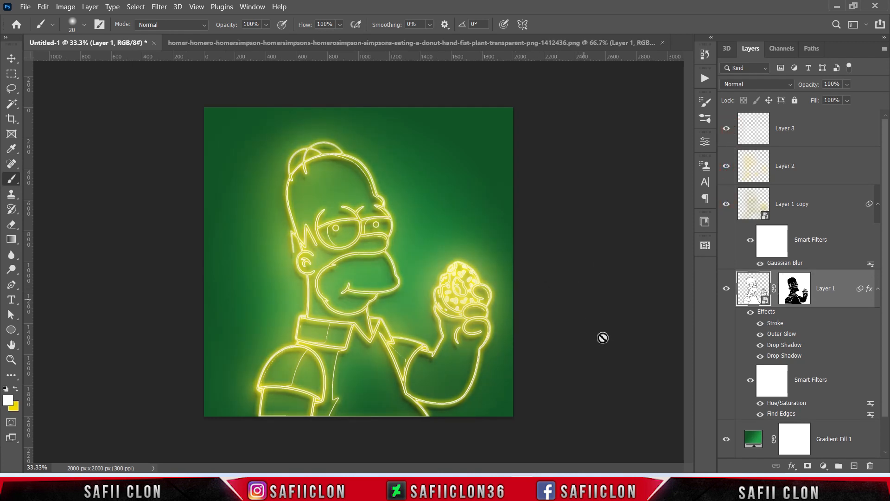